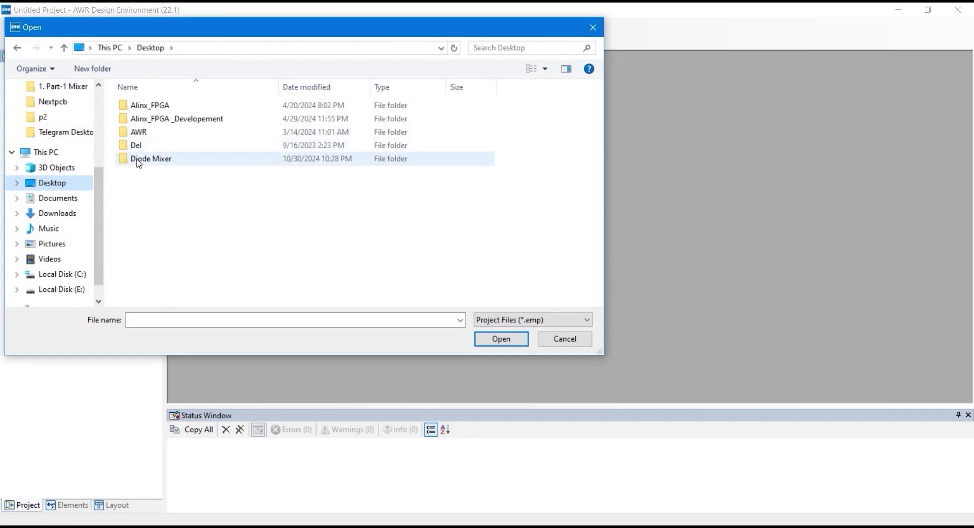
- Open Single_Diode_Mixer.emp from the Diode Mixer\Part-1 folder
double_click(136, 158)
double_click(142, 105)
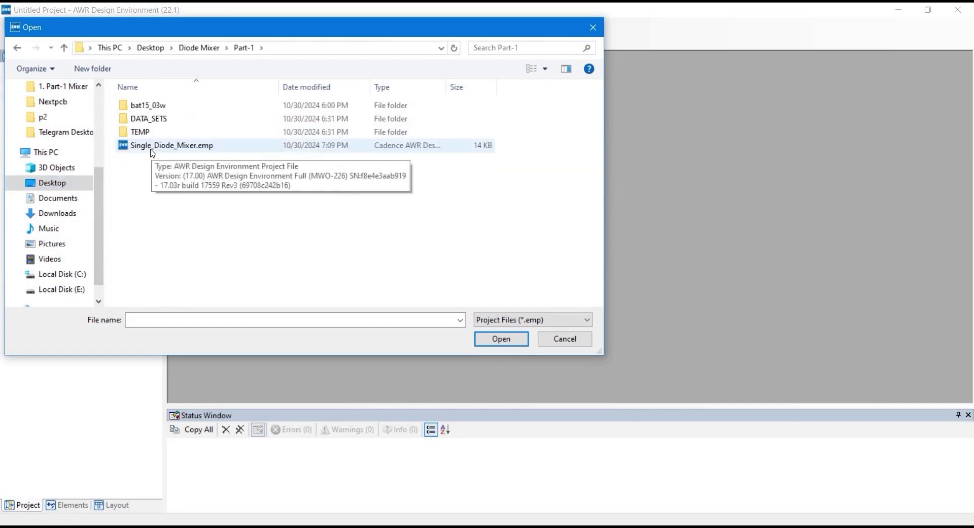
left_click(152, 148)
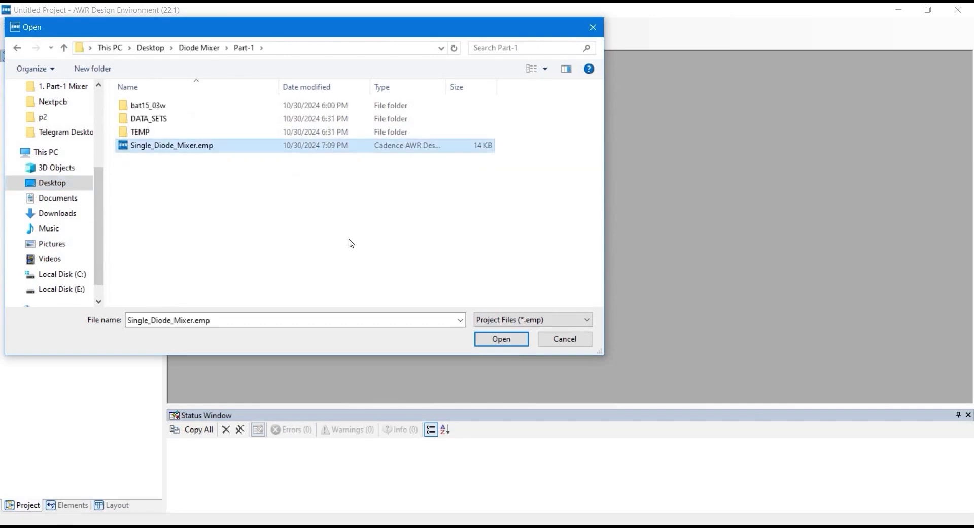
left_click(489, 339)
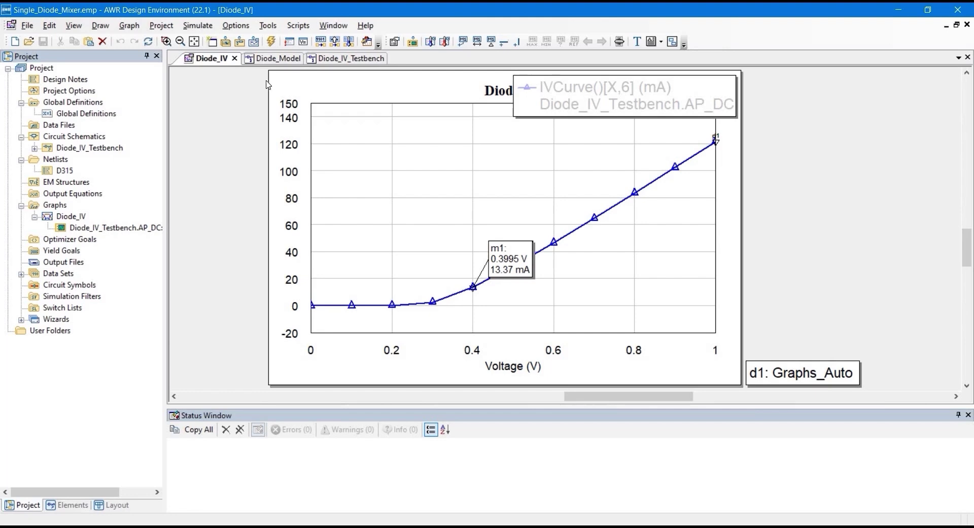
- Review the Diode_Model schematic, its D315 diode, the Diode_IV_Testbench and the Diode_IV graph
left_click(275, 59)
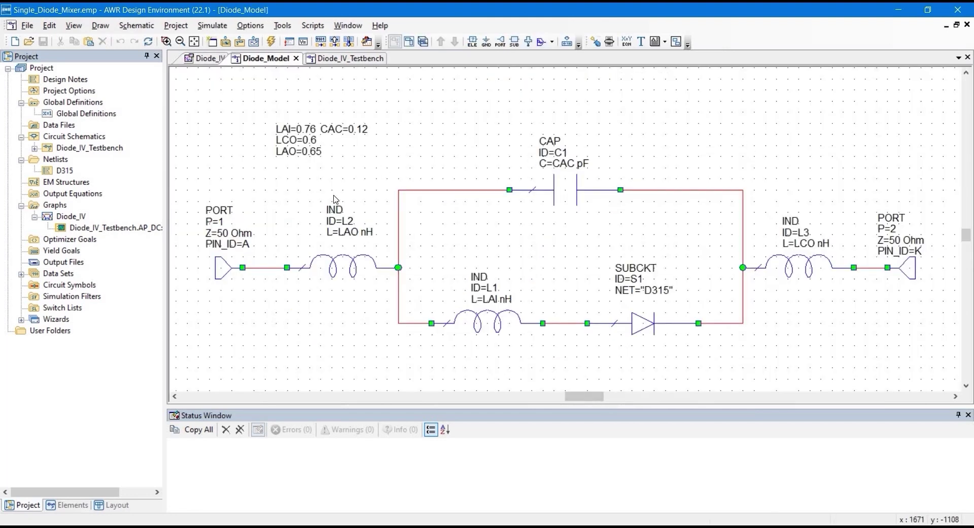
left_click(633, 321)
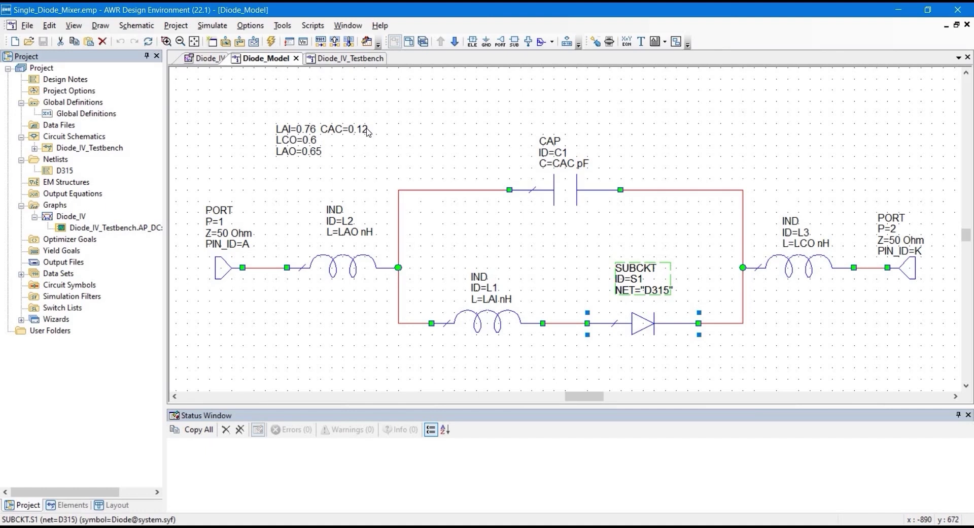
key("ctrl+Tab")
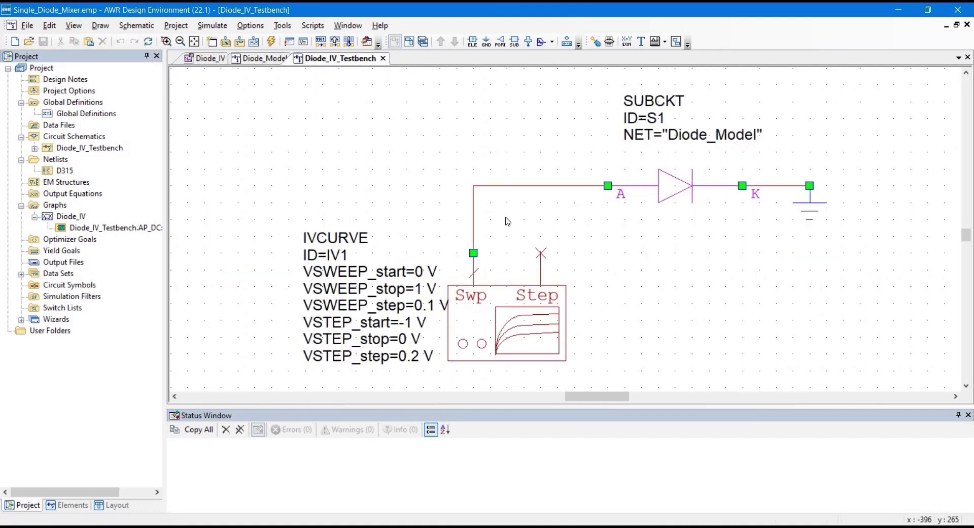
left_click(206, 57)
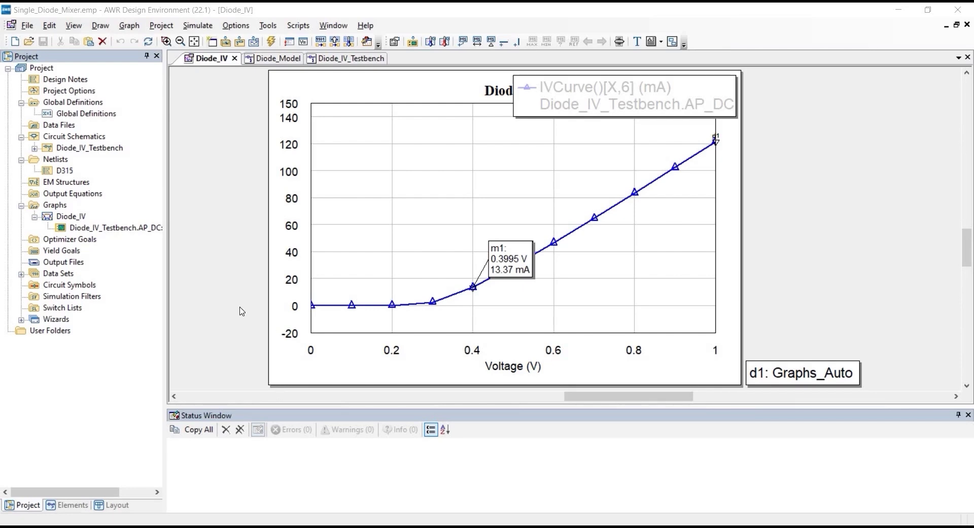
- Write Frf = 4.25Ghz, Fif = 0.5Ghz and Flo = 3.75Ghz into the project's Design Notes
double_click(51, 80)
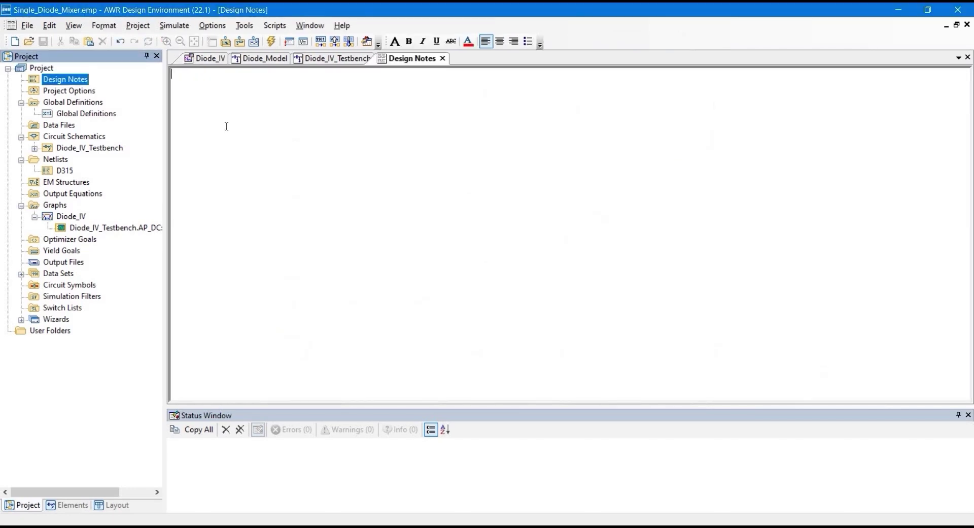
left_click(240, 129)
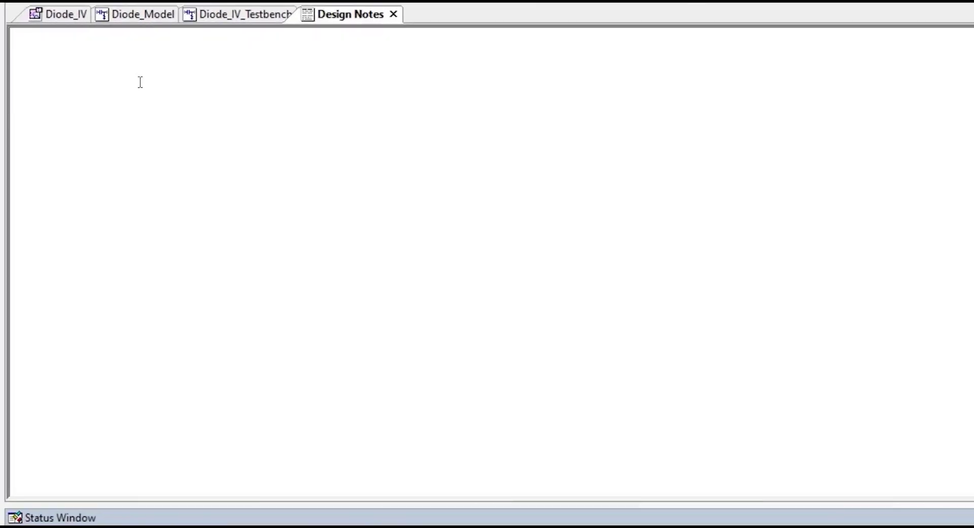
type("Frf =4.25Ghz ")
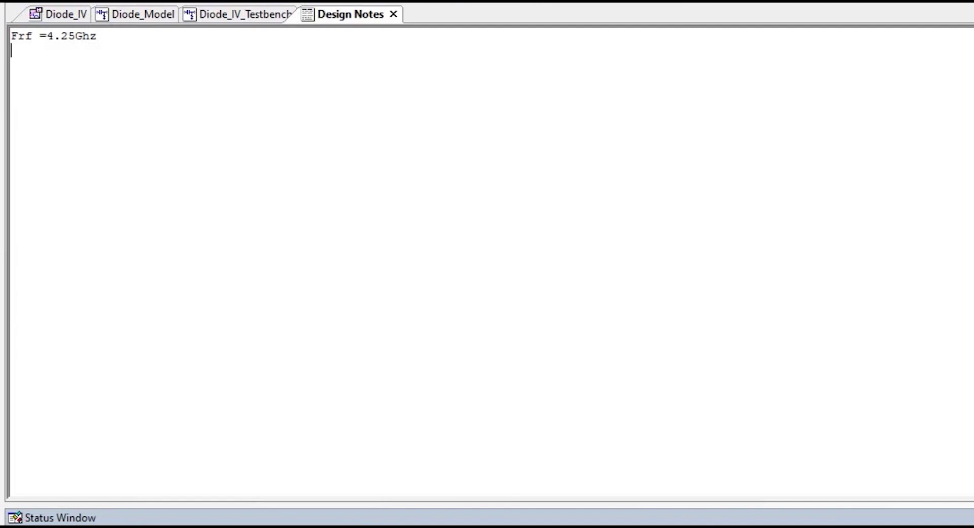
type("Fif= 0.5Ghz")
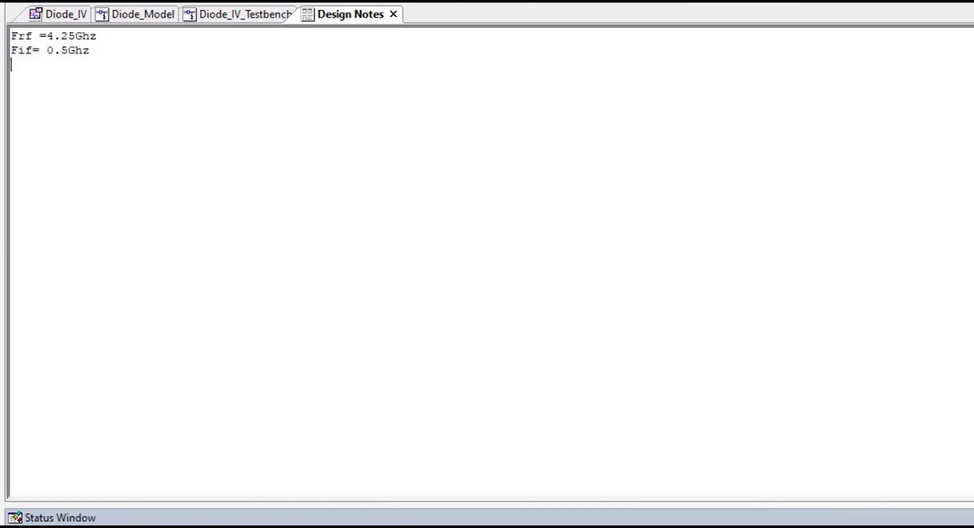
type("Flo = 3.75Ghz")
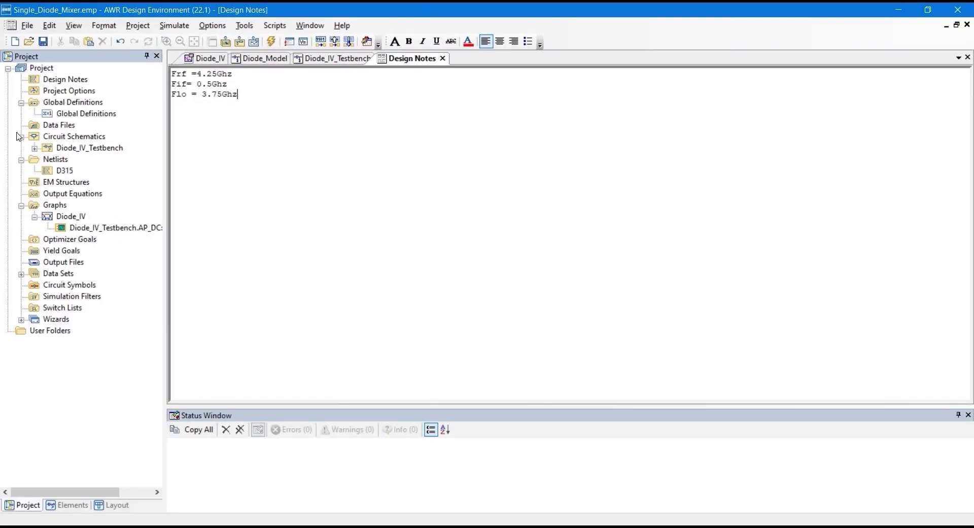
- Create a new schematic named diode_biasing under Circuit Schematics
left_click(53, 140)
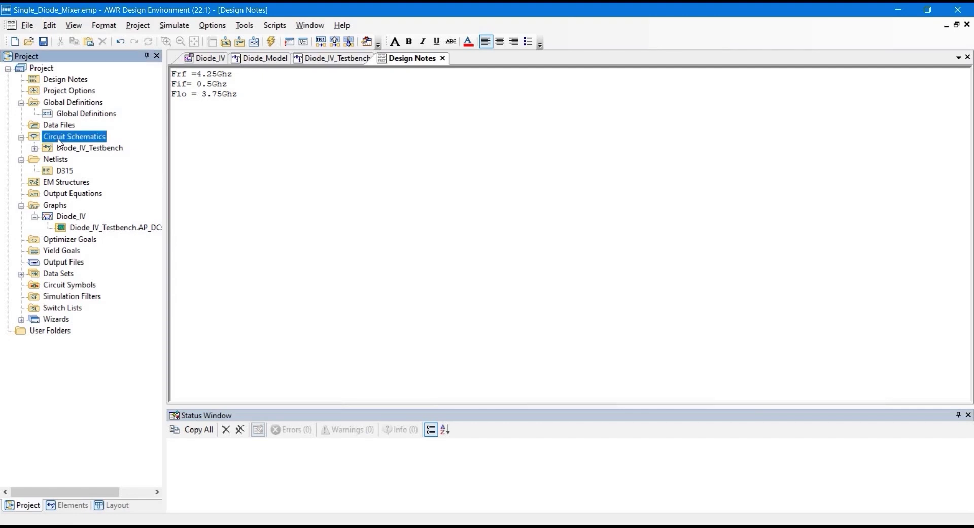
right_click(58, 143)
left_click(94, 162)
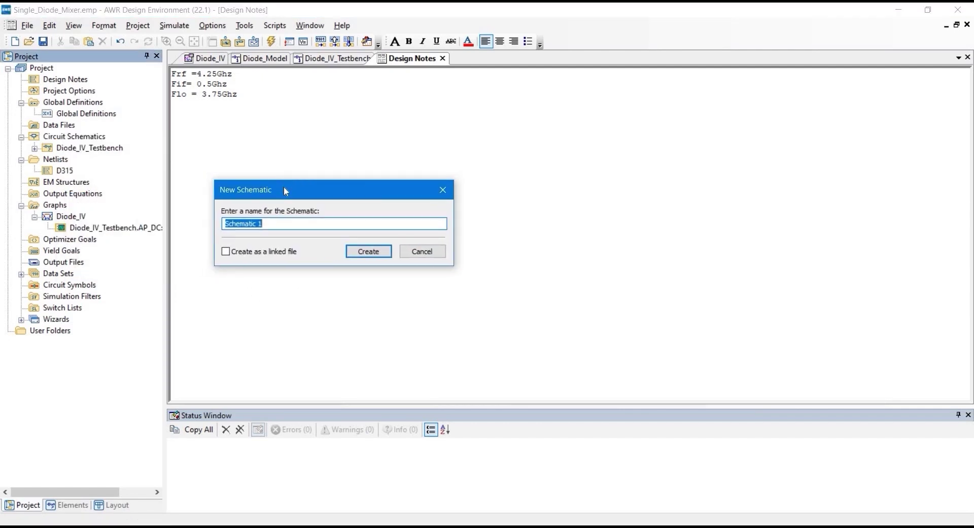
type("diode_biasing")
left_click(361, 254)
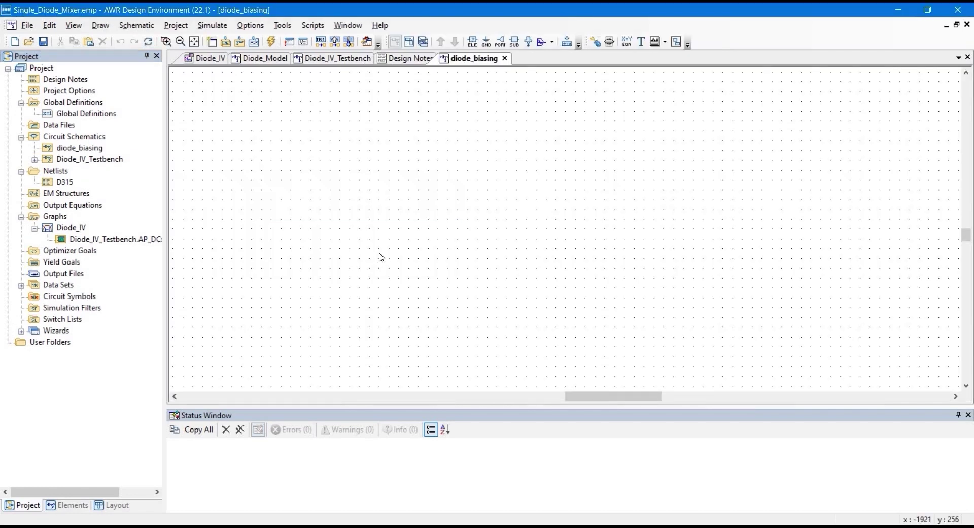
left_click(515, 43)
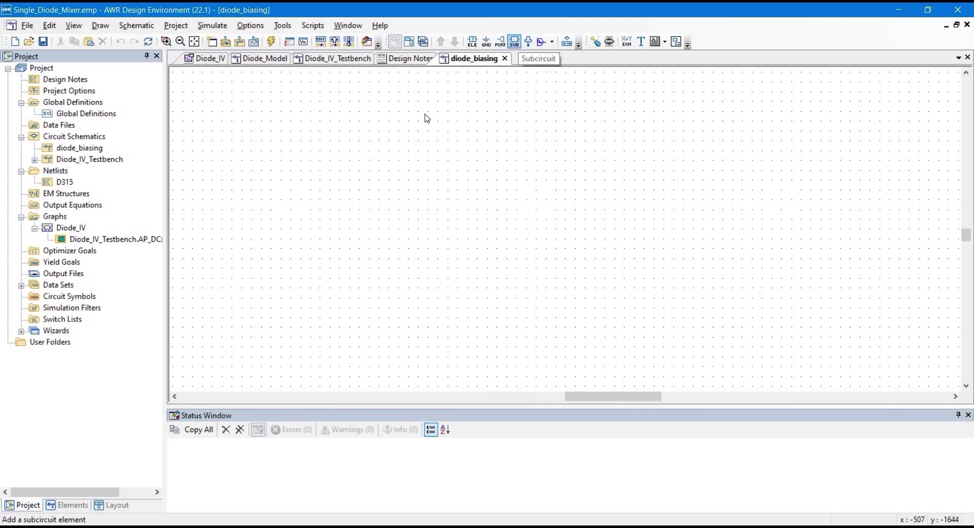
- Inspect the Diode_Model schematic and descend into the testbench's diode subcircuit
left_click(272, 58)
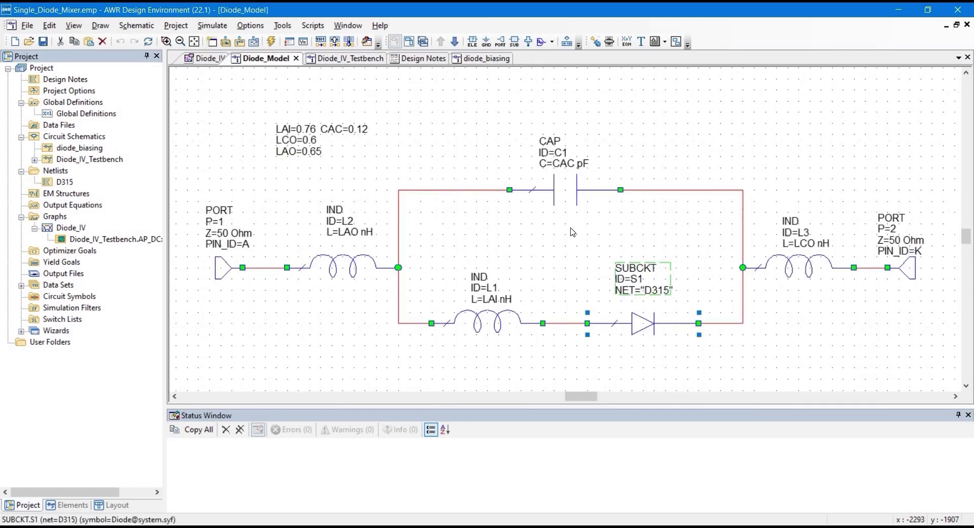
left_click_drag(404, 131, 348, 73)
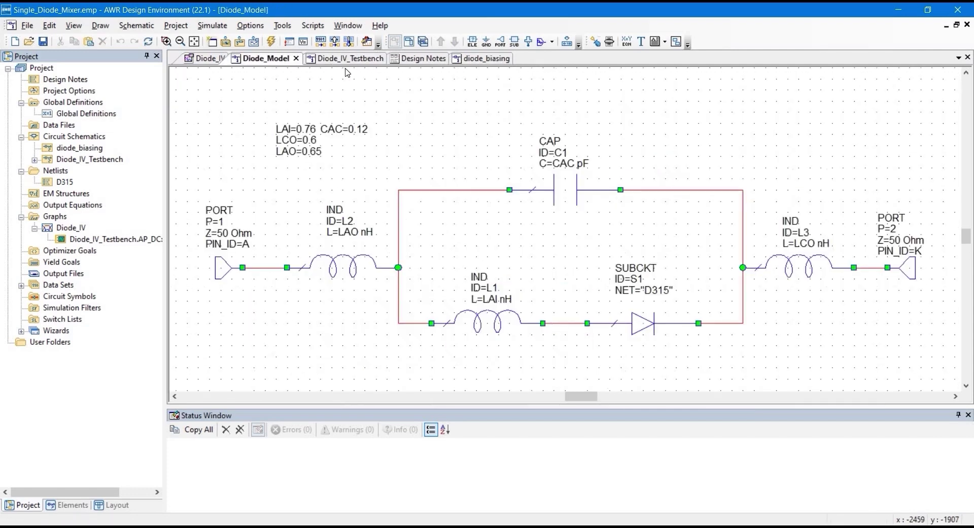
left_click(335, 58)
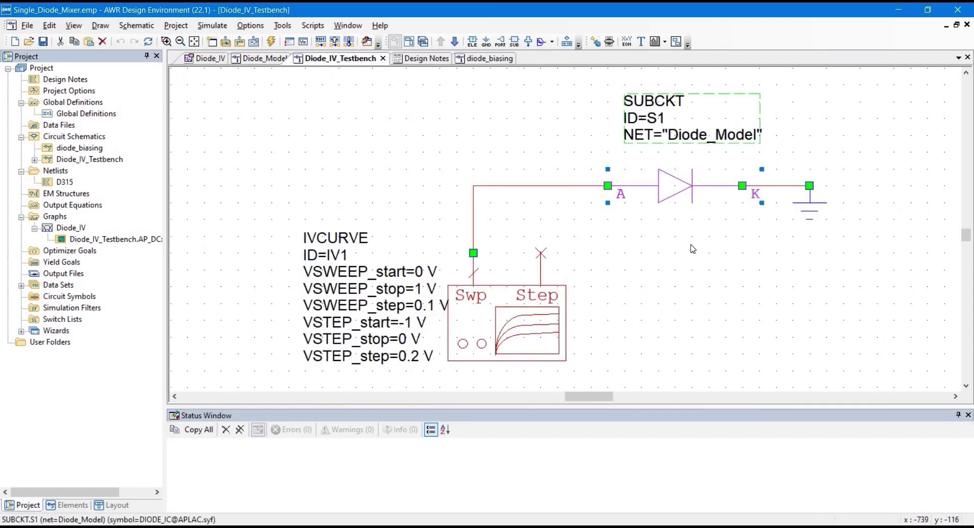
left_click(454, 45)
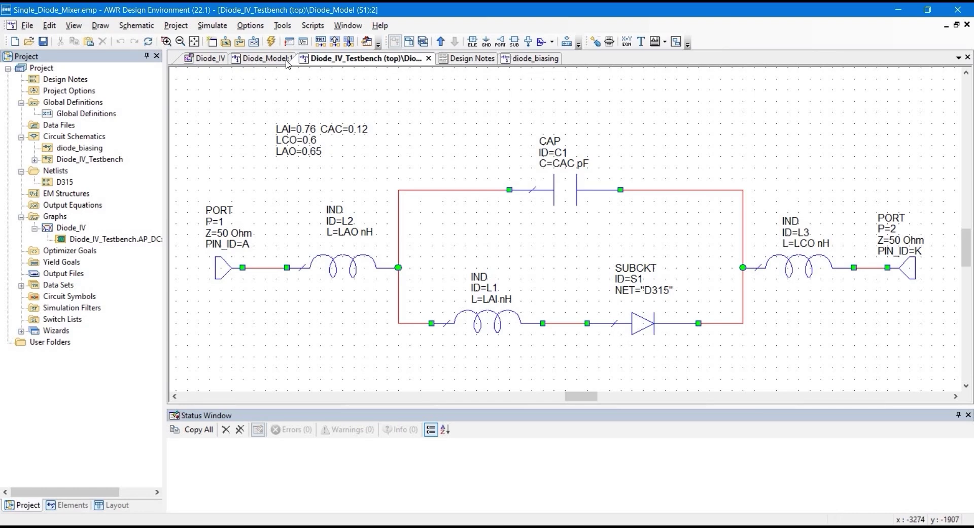
- Compare the descended diode model with Diode_IV_Testbench, then return to diode_biasing
left_click(249, 59)
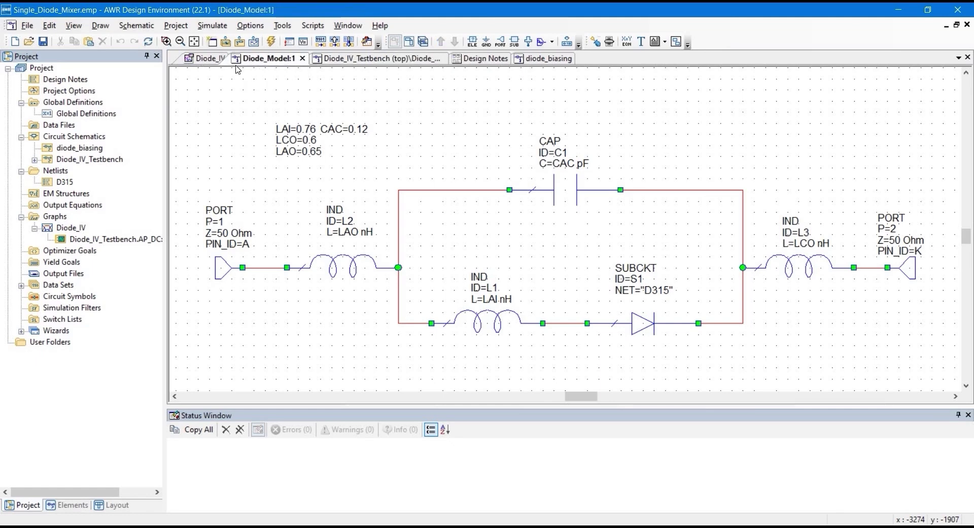
key("ctrl+Tab")
key("ctrl+shift+Tab")
key("ctrl+Tab")
left_click(34, 160)
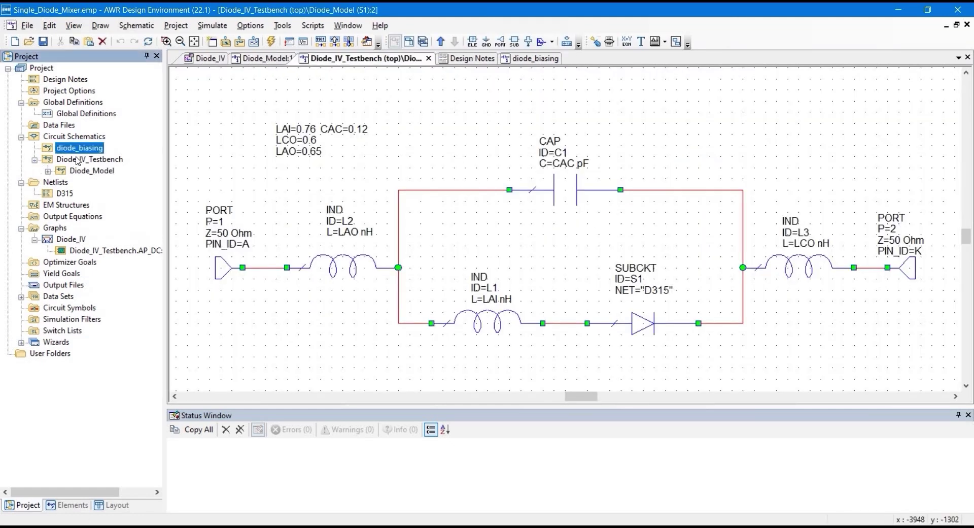
double_click(82, 159)
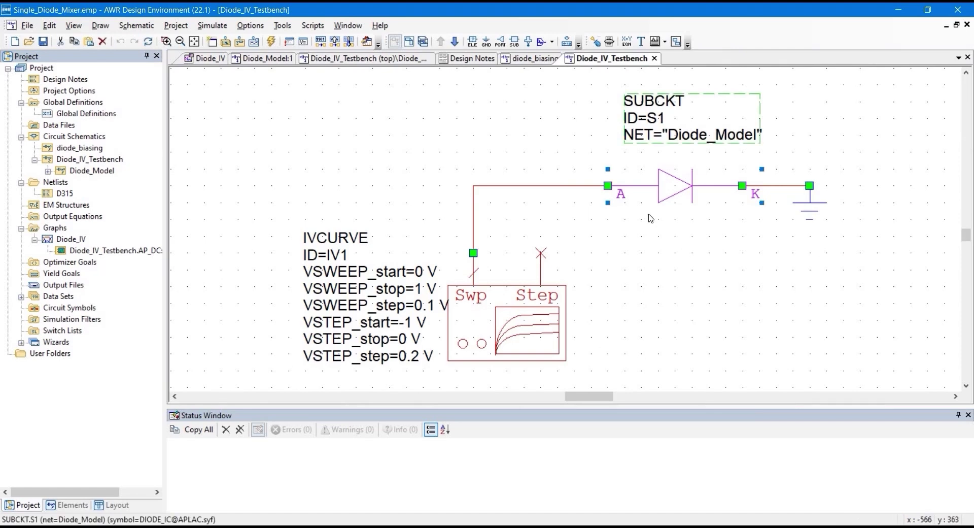
left_click(531, 58)
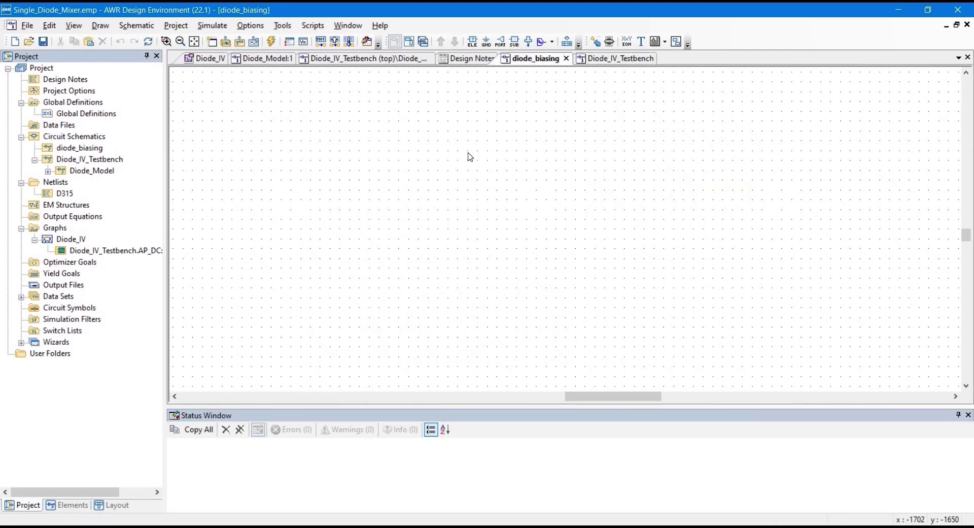
- Place the diode subcircuit near the sheet centre and rotate it vertical
left_click(531, 221)
left_click(515, 238)
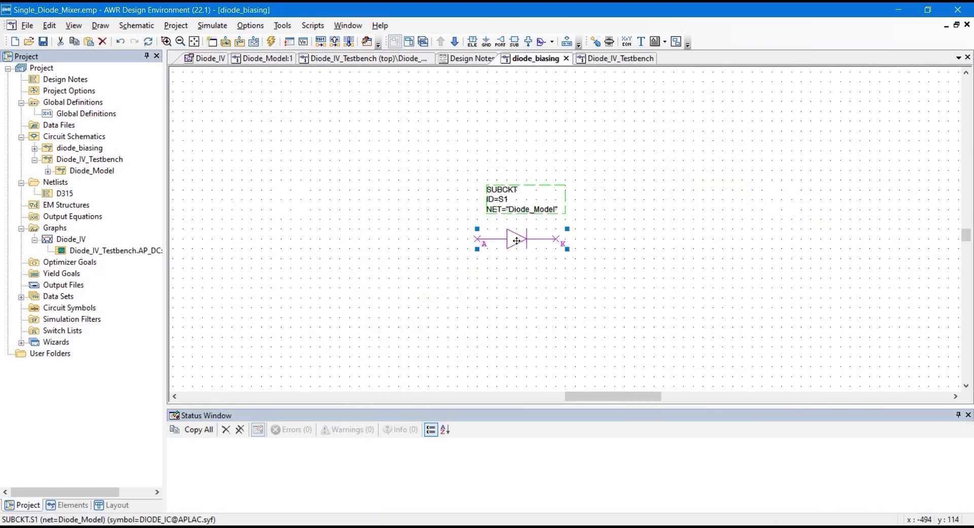
left_click_drag(456, 245, 513, 257)
key("ctrl+r")
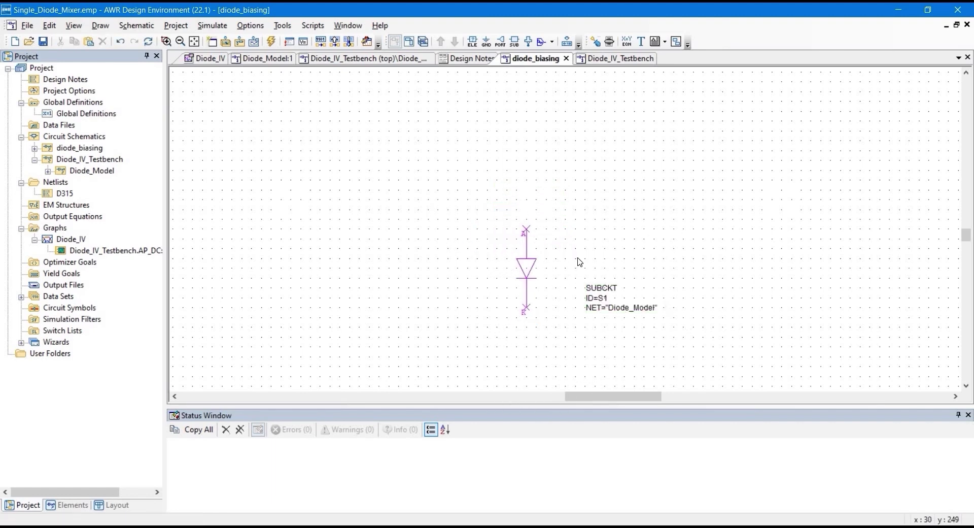
- Attach a ground to the diode's cathode, positioned below the diode
key("ctrl+g")
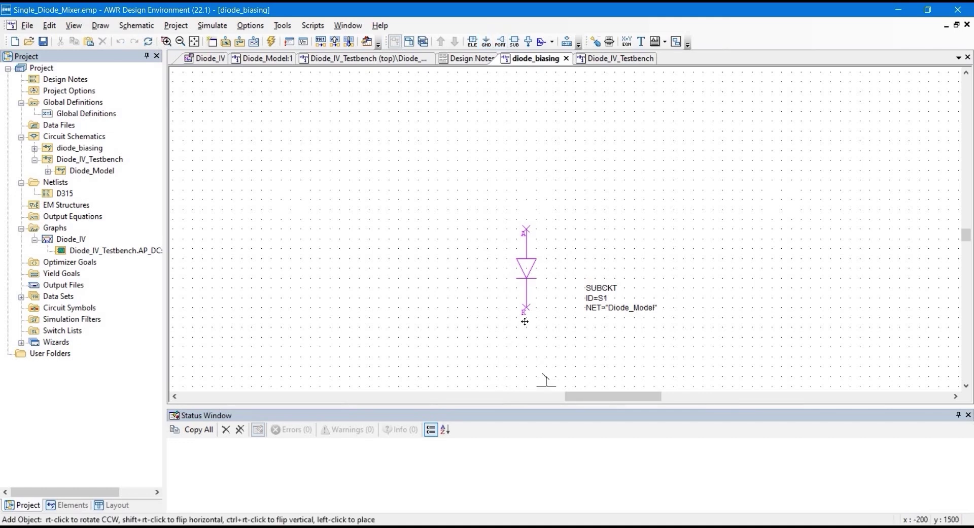
left_click(527, 311)
left_click_drag(529, 340, 528, 343)
left_click_drag(601, 298, 562, 273)
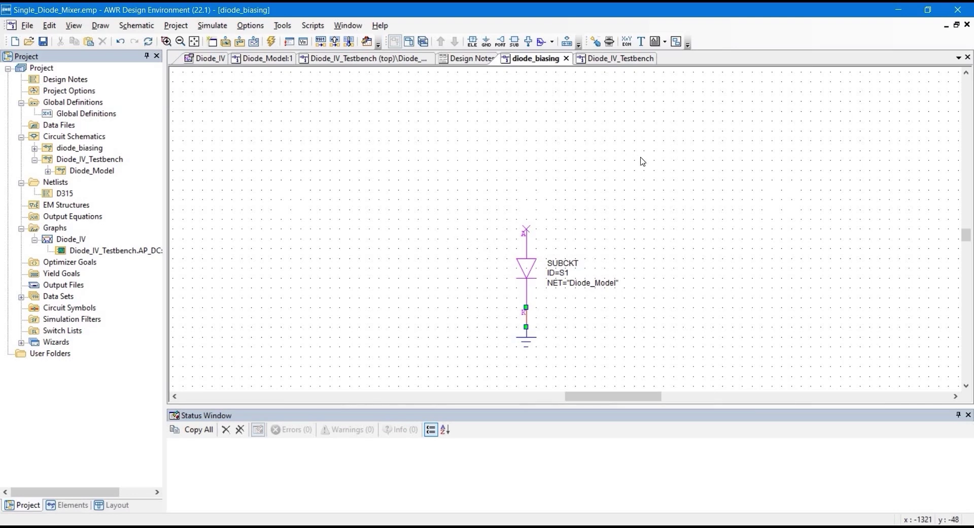
left_click(66, 505)
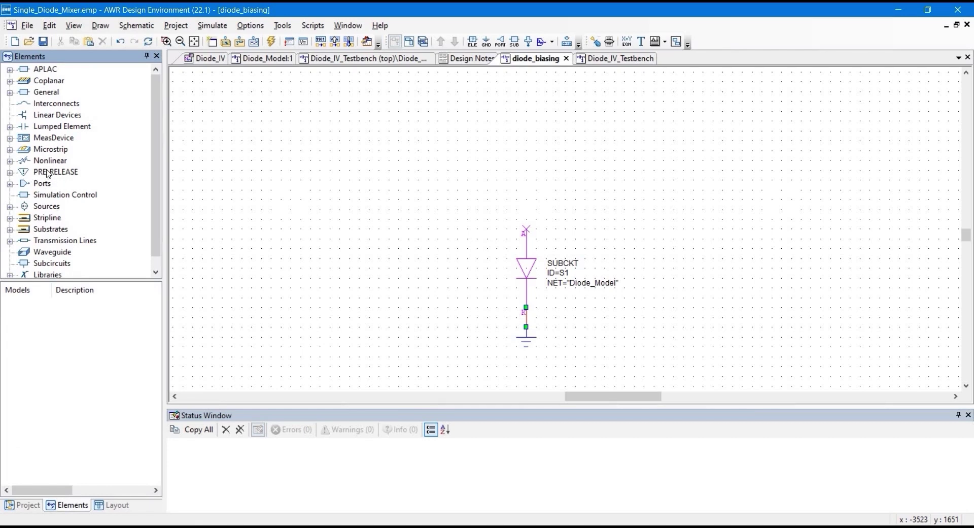
- Place a vertical 1 nH inductor L1 directly above the diode
left_click(9, 127)
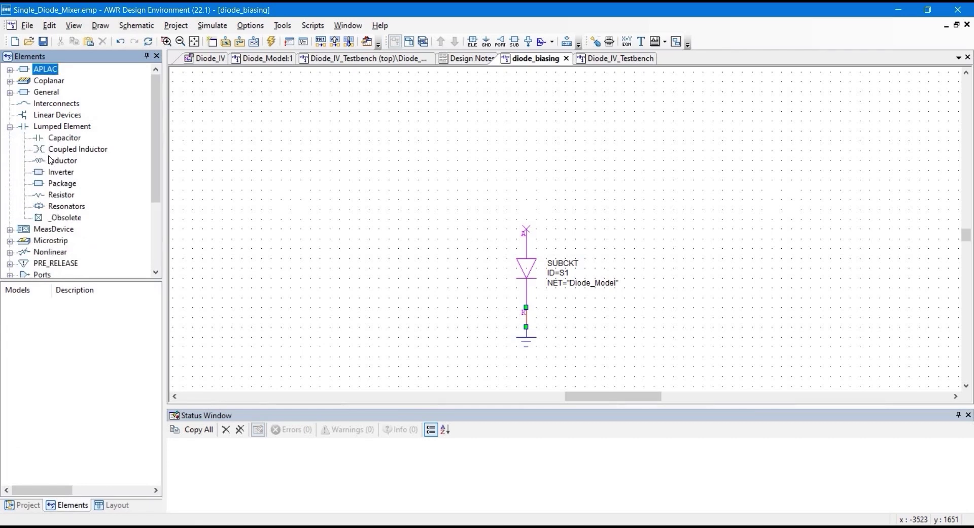
left_click(62, 160)
left_click_drag(22, 376, 516, 156)
right_click(500, 168)
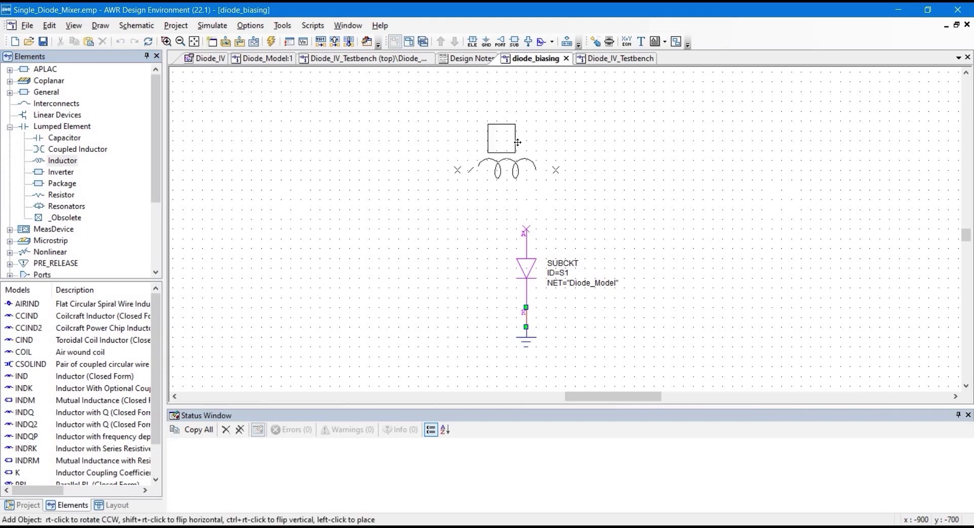
left_click(533, 198)
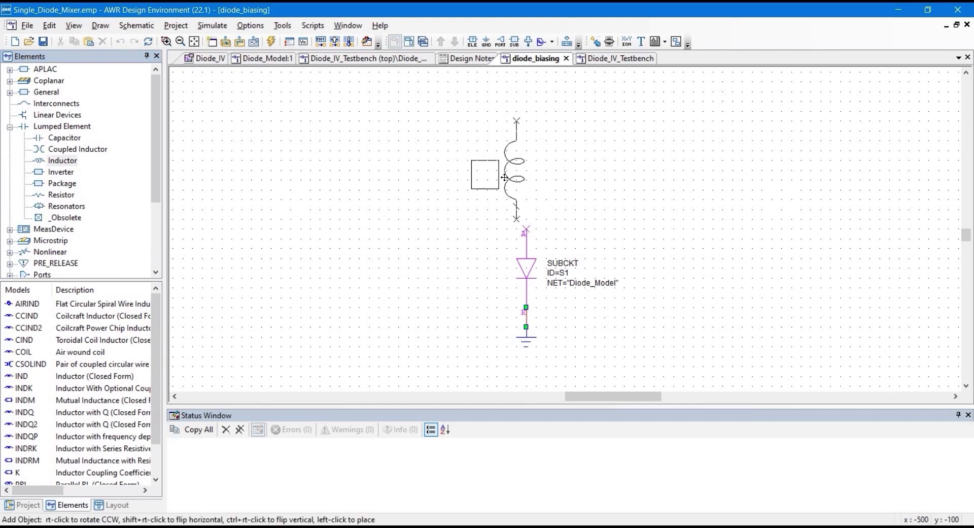
scroll(645, 284, "up", 1)
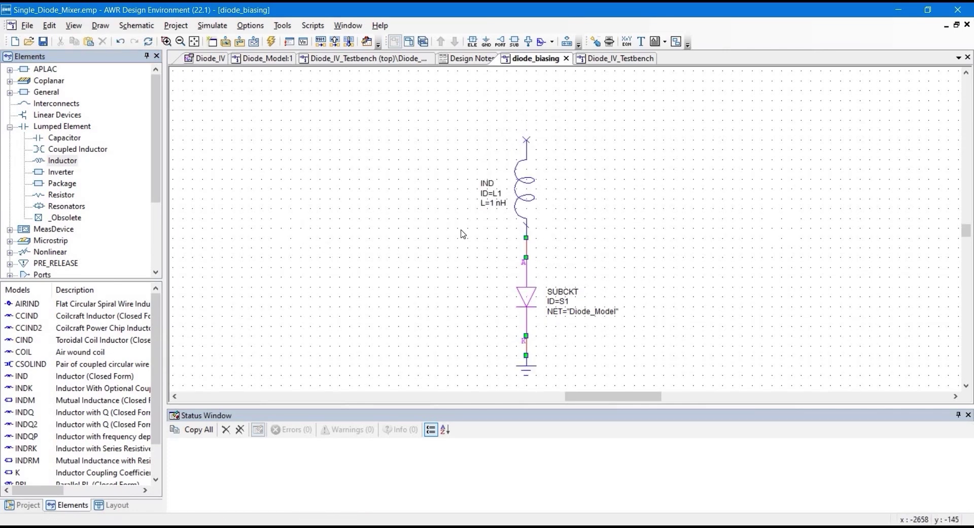
- Place a vertical 1 Ohm RES resistor R1 on top of the inductor
left_click(37, 197)
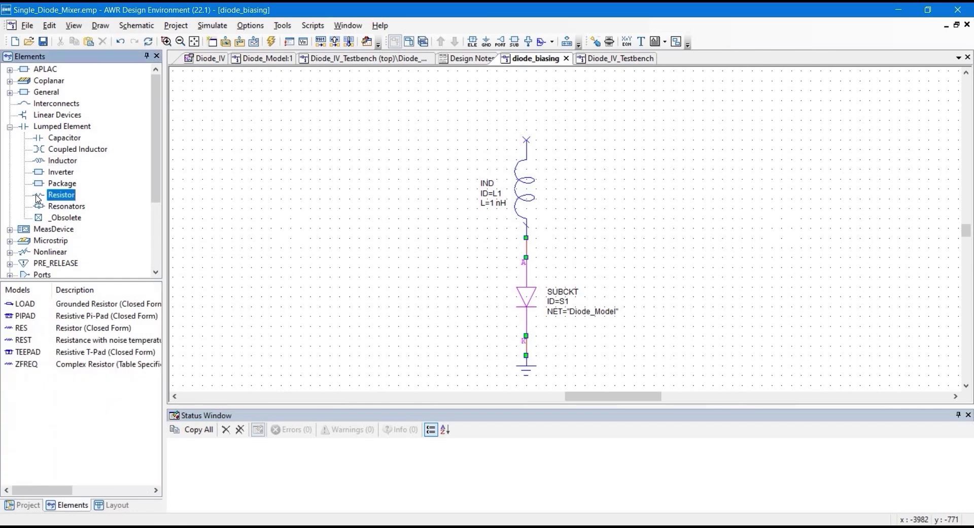
left_click(22, 331)
left_click_drag(22, 335, 352, 174)
right_click(501, 90)
left_click(491, 109)
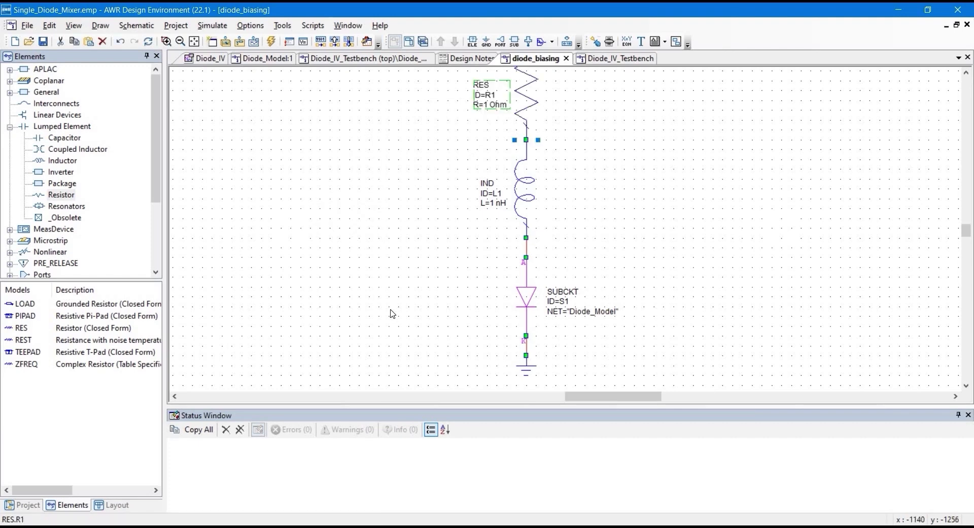
scroll(650, 216, "down", 1)
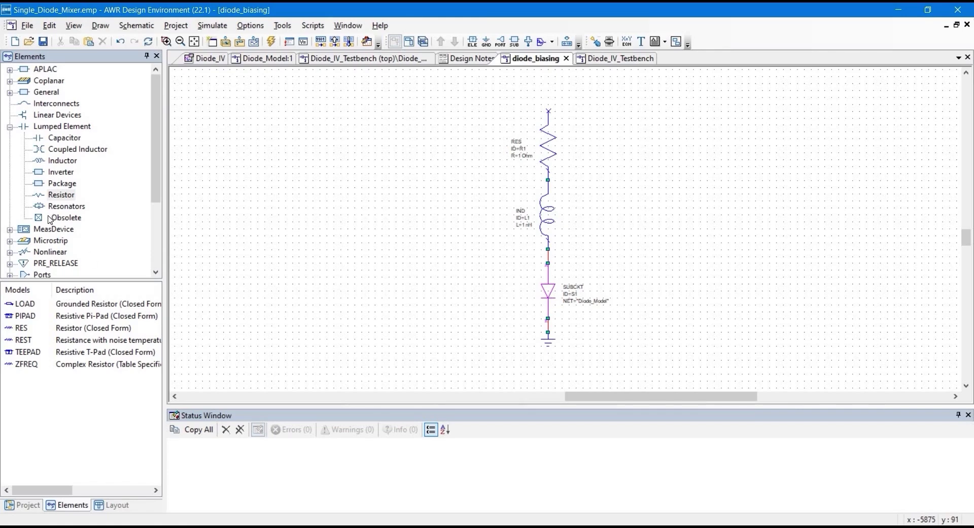
- Place a horizontal 1 V DCVS source V1 at the top of the schematic
scroll(49, 219, "down", 3)
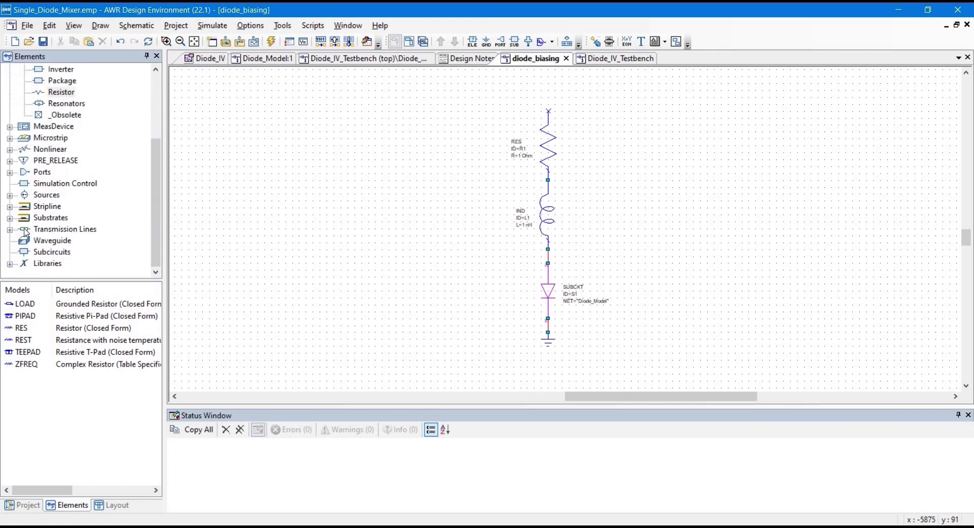
left_click(9, 196)
left_click(53, 217)
left_click(22, 328)
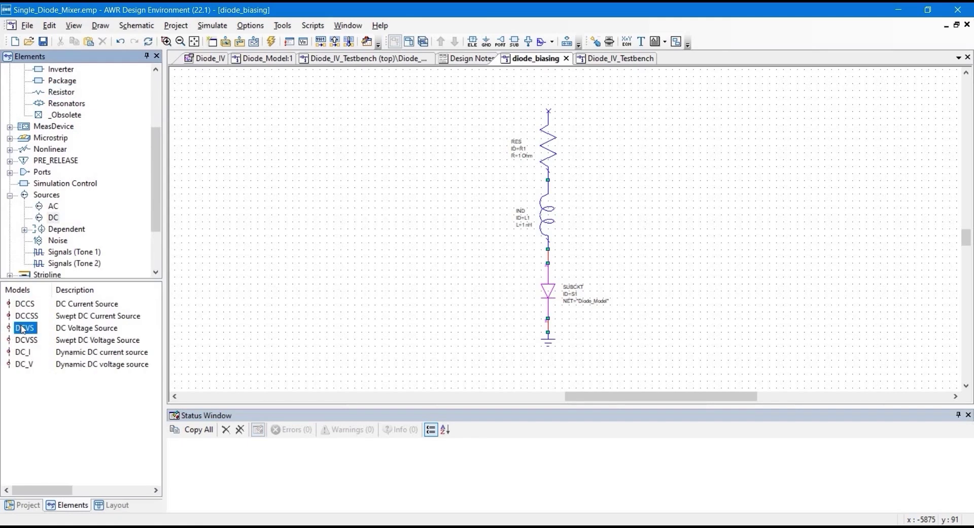
left_click_drag(22, 327, 447, 135)
right_click(586, 82)
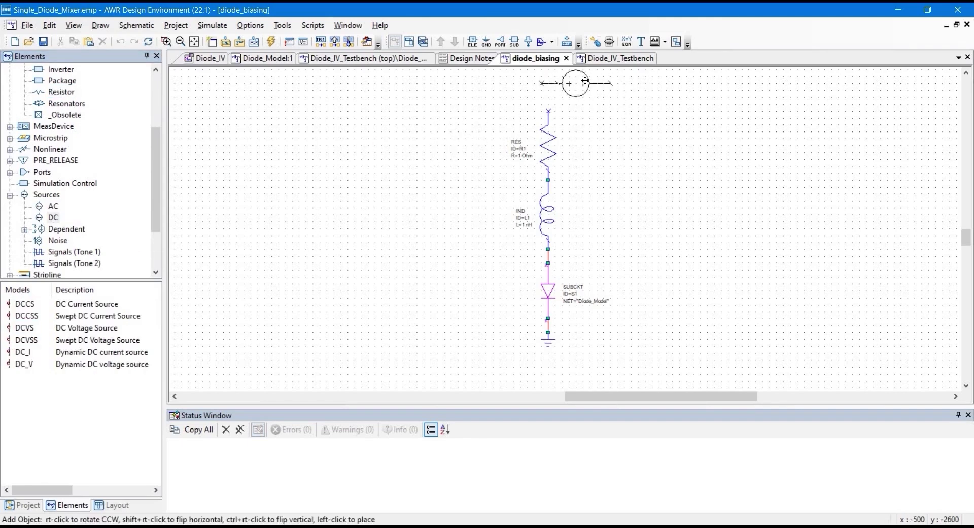
left_click(588, 79)
scroll(638, 190, "up", 1)
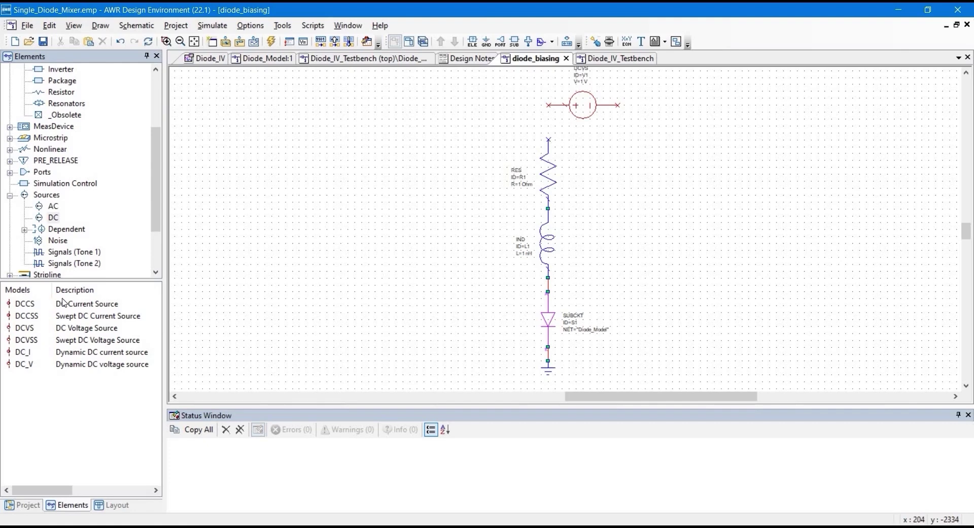
scroll(39, 165, "up", 2)
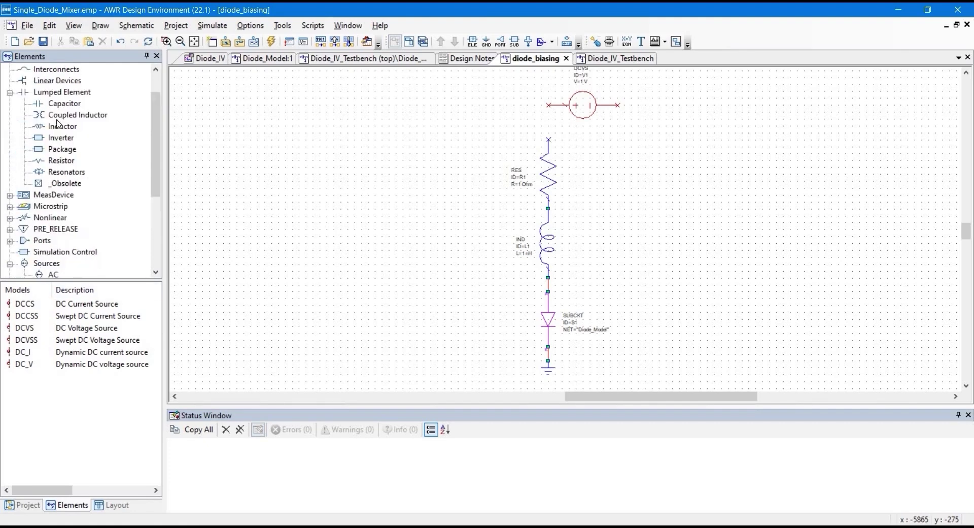
- Place 1 pF capacitor C1 below the DC source and paste copies C2 and C3 beneath it
left_click(61, 104)
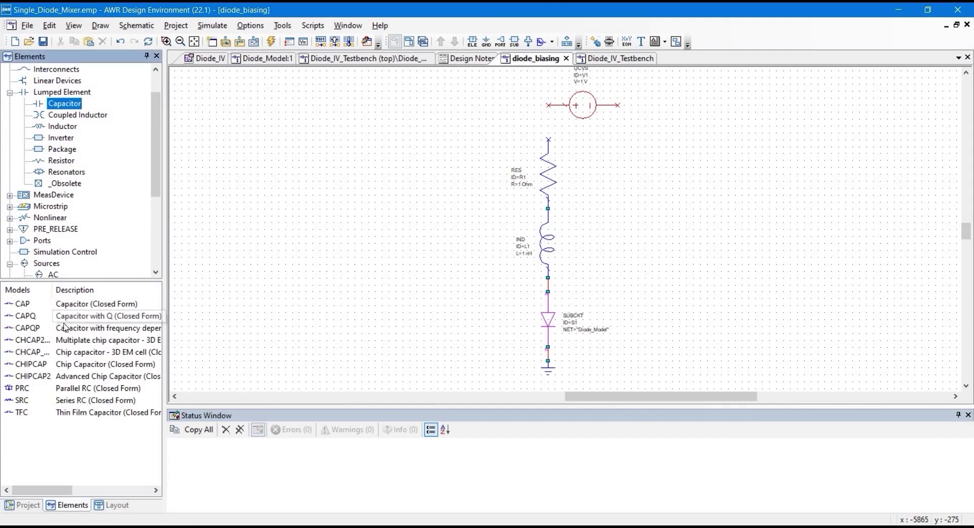
left_click_drag(22, 307, 587, 116)
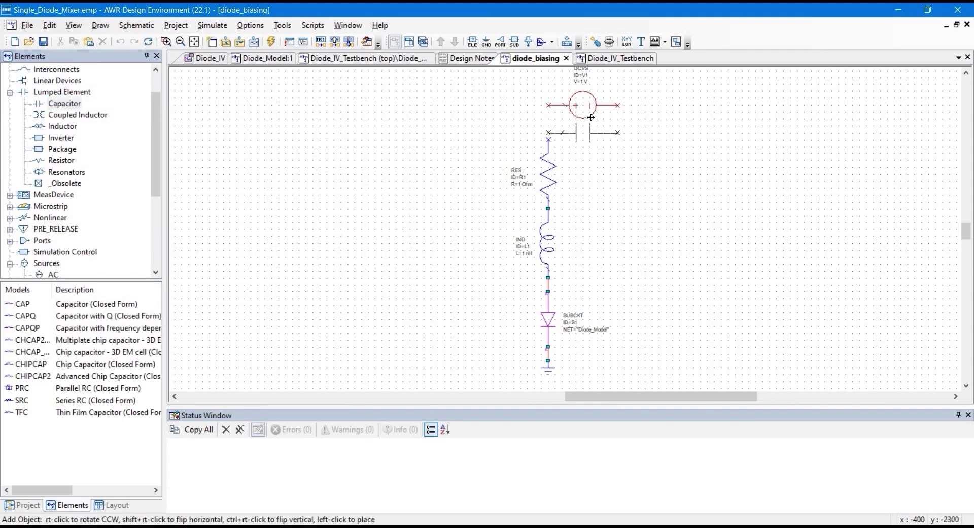
left_click(642, 151)
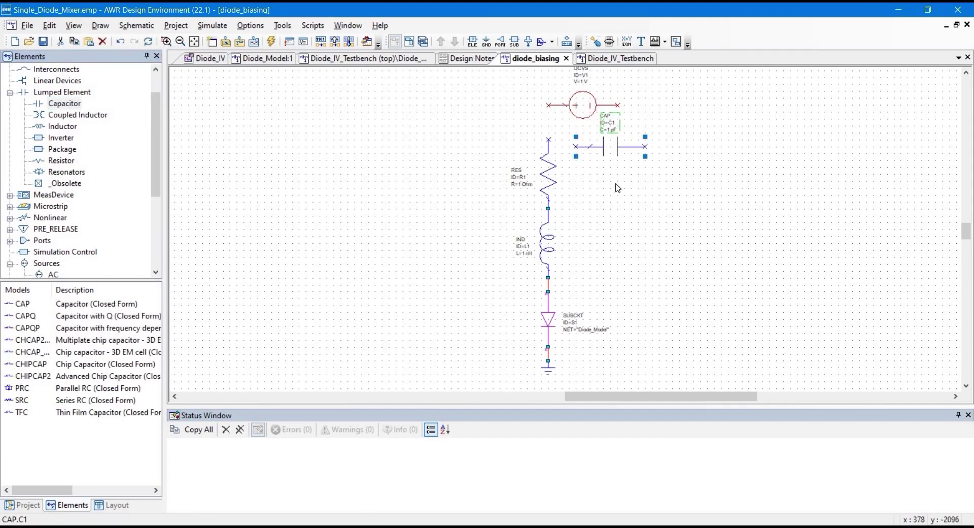
scroll(627, 198, "up", 1)
mouse_move(586, 132)
left_mouse_down()
mouse_move(589, 99)
mouse_move(604, 102)
mouse_move(610, 137)
mouse_move(599, 147)
mouse_move(603, 124)
left_mouse_up()
key("ctrl+v")
left_click(580, 155)
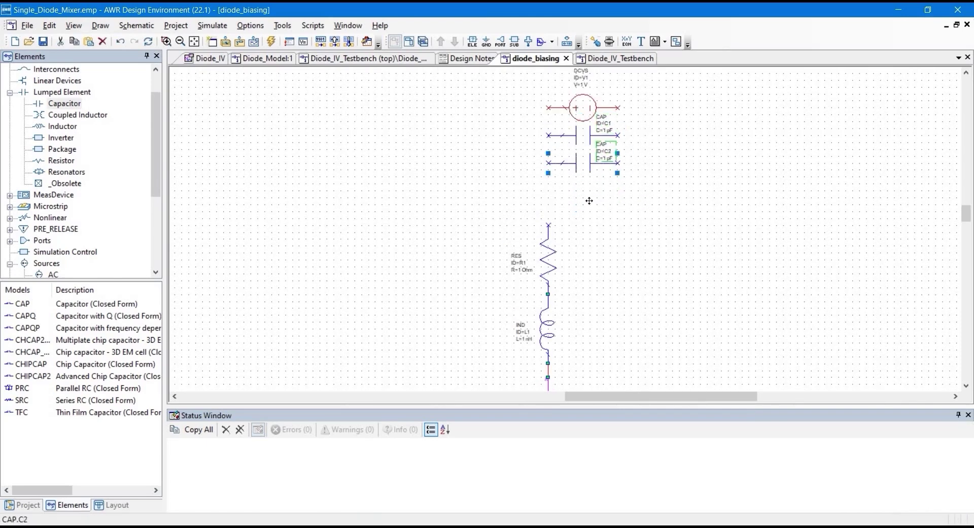
key("ctrl+v")
left_click(580, 183)
left_click_drag(578, 166, 577, 166)
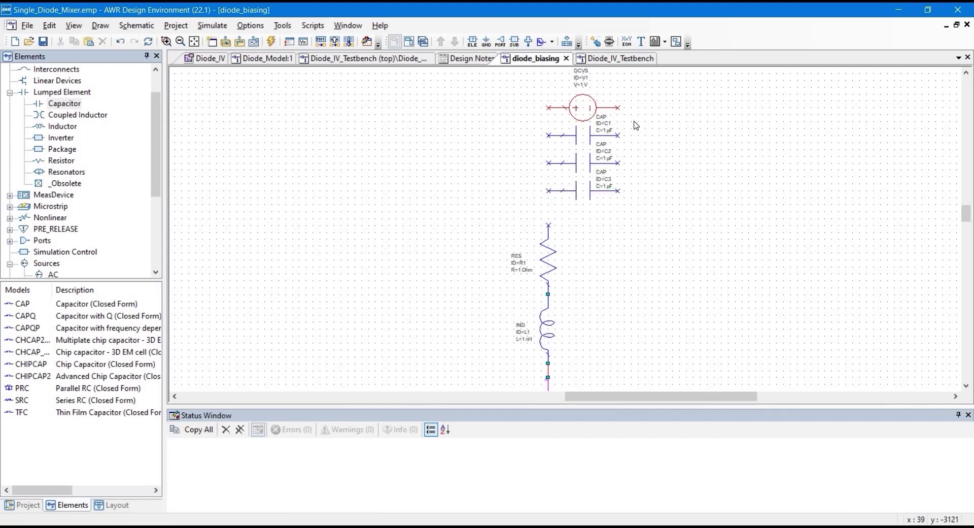
scroll(587, 235, "down", 2)
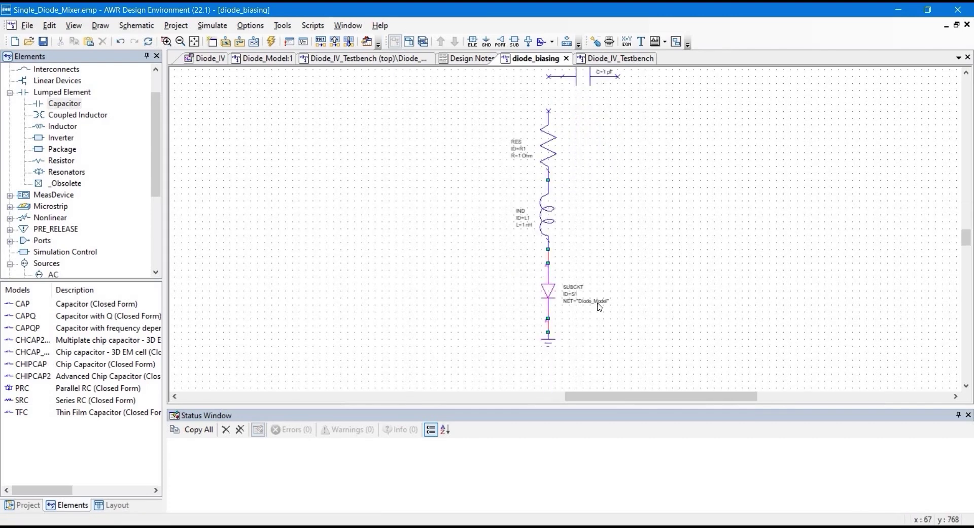
scroll(597, 307, "up", 2)
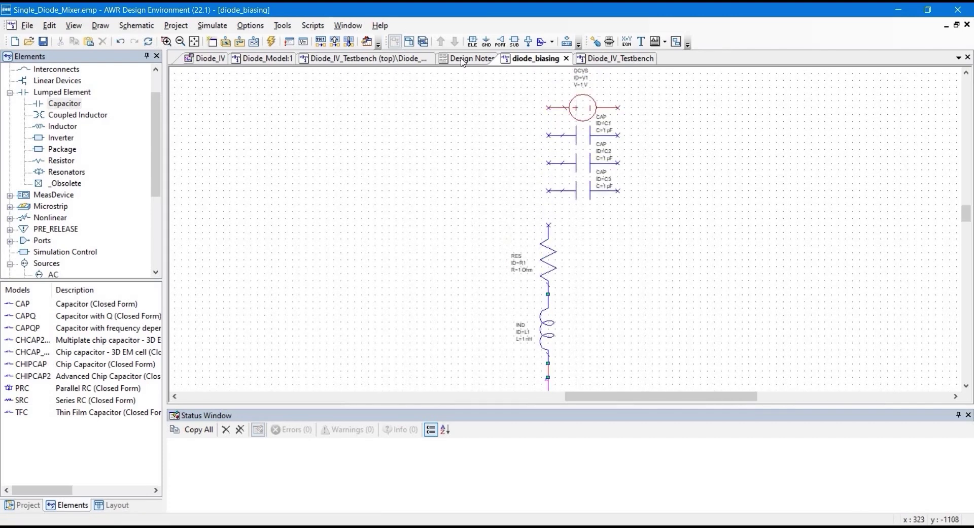
- Wire the DC source and three capacitors in parallel down to the resistor's top
left_click(548, 191)
left_click(548, 224)
left_click(618, 107)
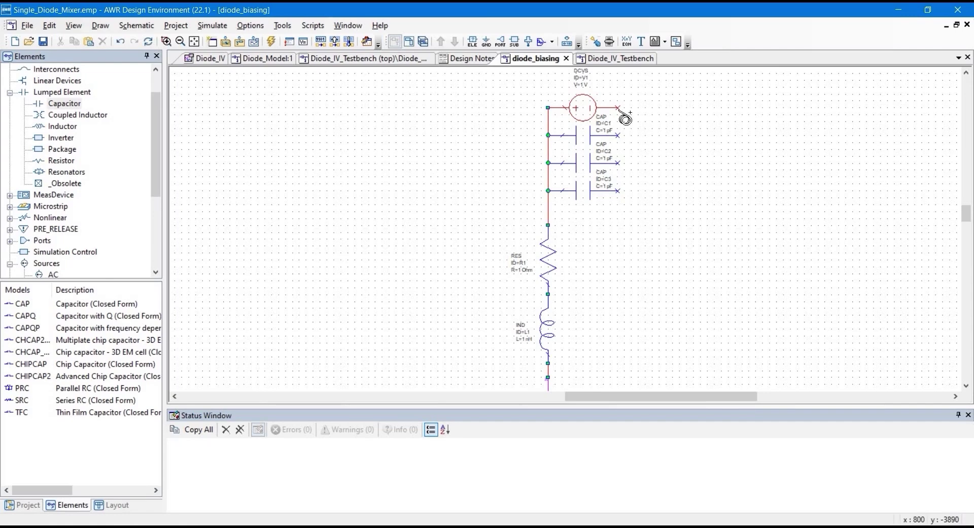
left_click(617, 190)
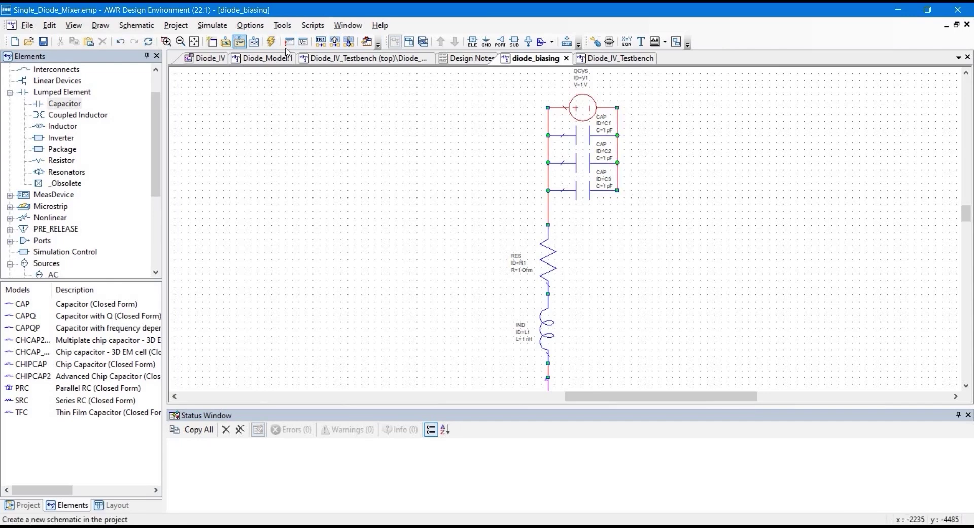
- Ground the capacitors' shared right-side node and return to the Diode_IV graph
left_click(487, 42)
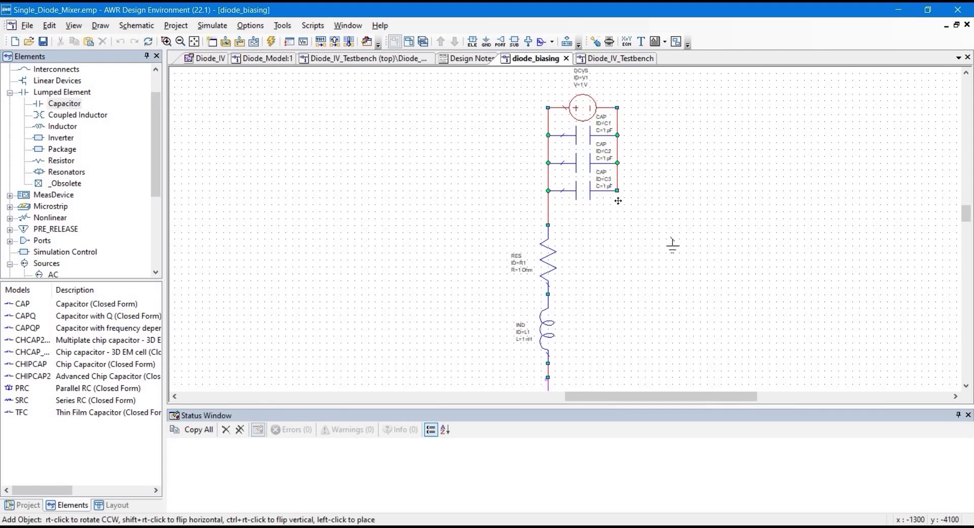
left_click(618, 191)
scroll(647, 265, "down", 2)
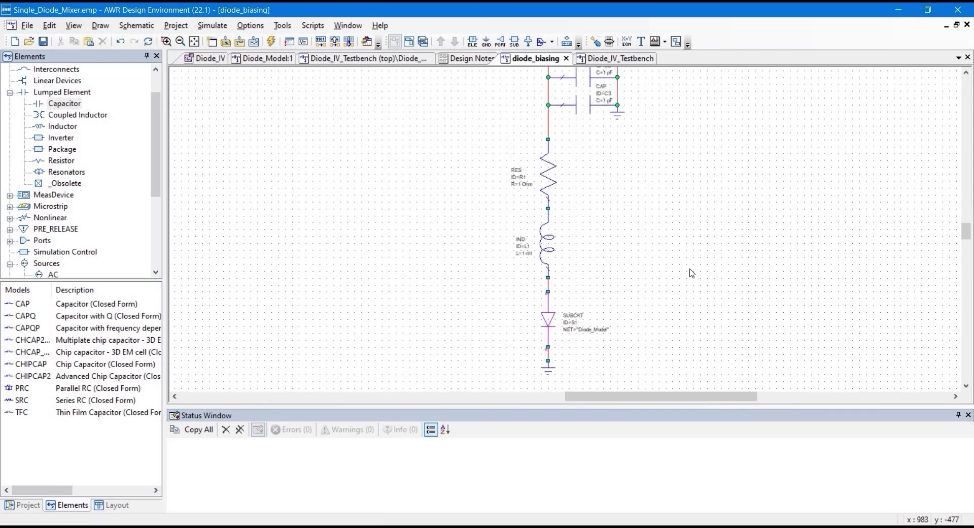
scroll(692, 272, "up", 2)
scroll(728, 276, "down", 2)
left_click(210, 59)
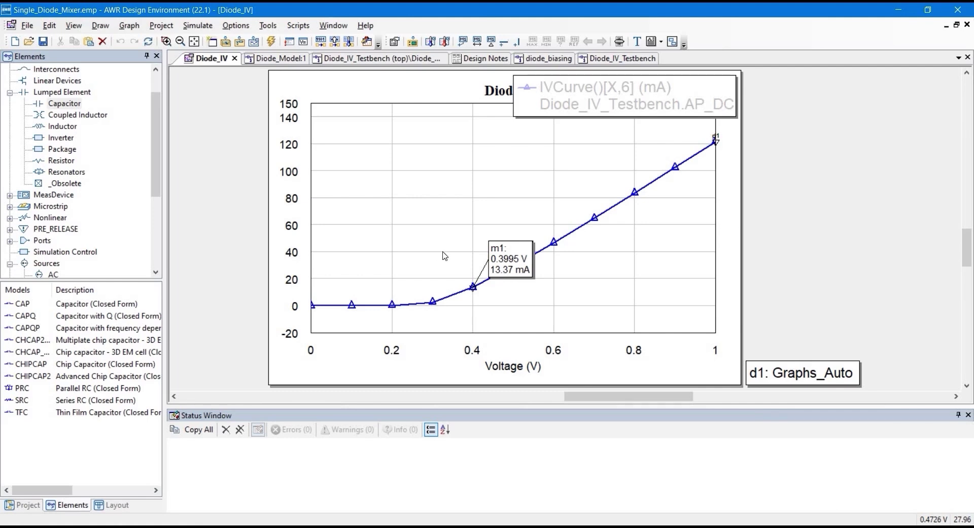
- Trace the IV curve to read diode current near 0.35–0.4 V, then switch to diode_biasing
left_click(454, 298)
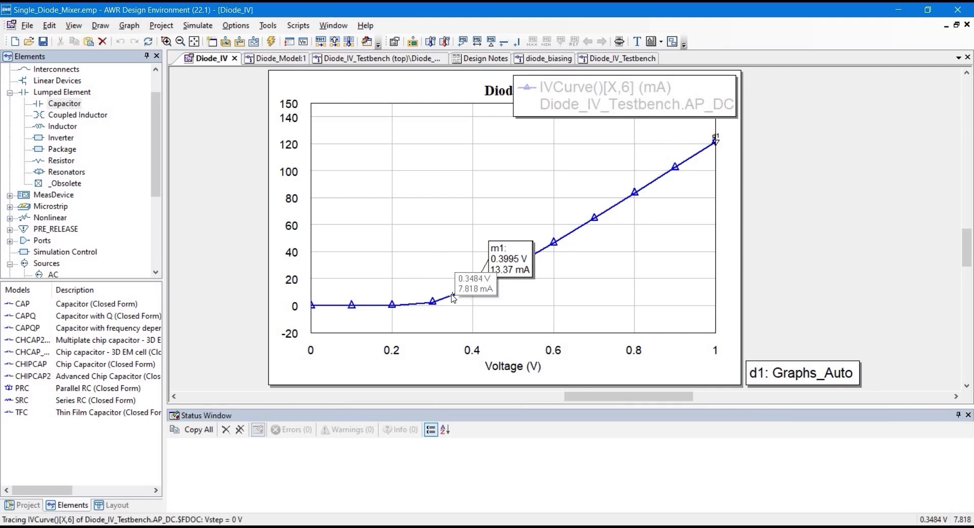
left_click_drag(453, 299, 462, 295)
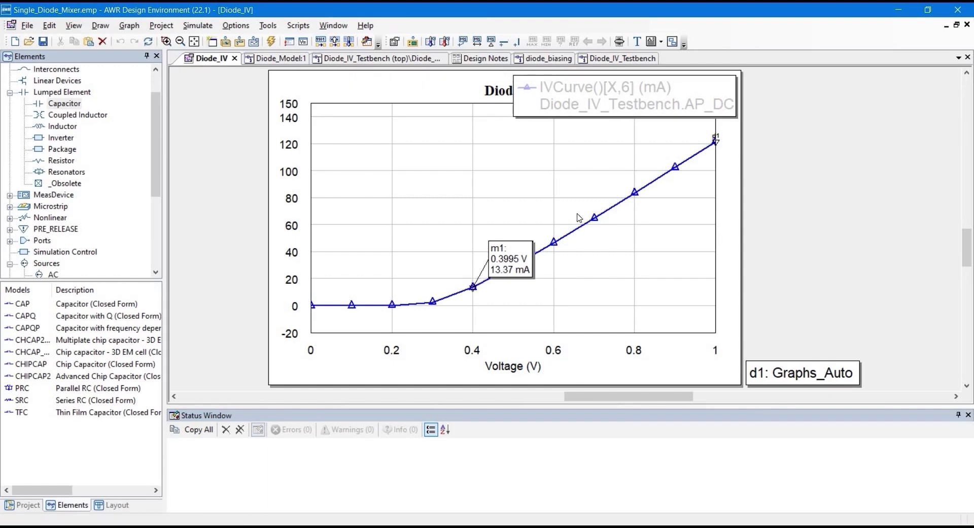
key("ctrl+Tab")
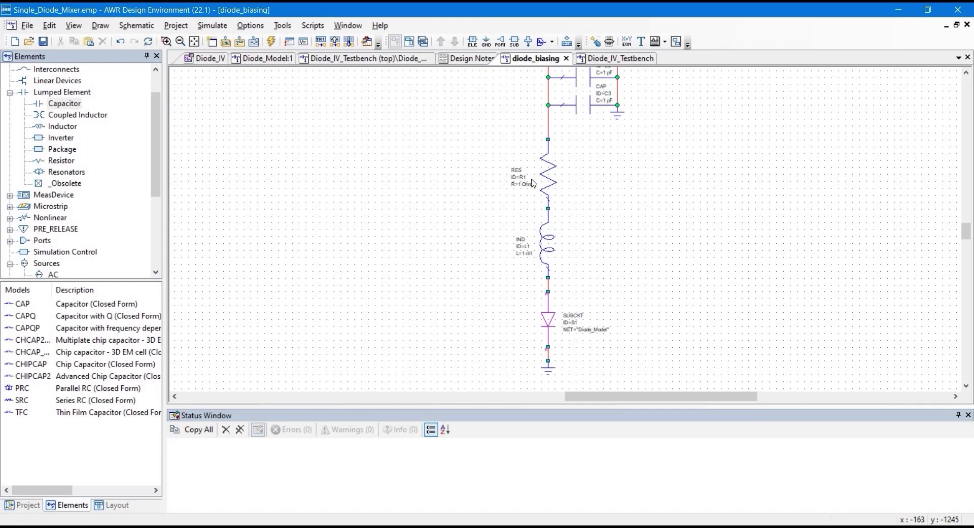
- Change the RES label value of resistor R1 to 270 Ohm
scroll(514, 196, "up", 3)
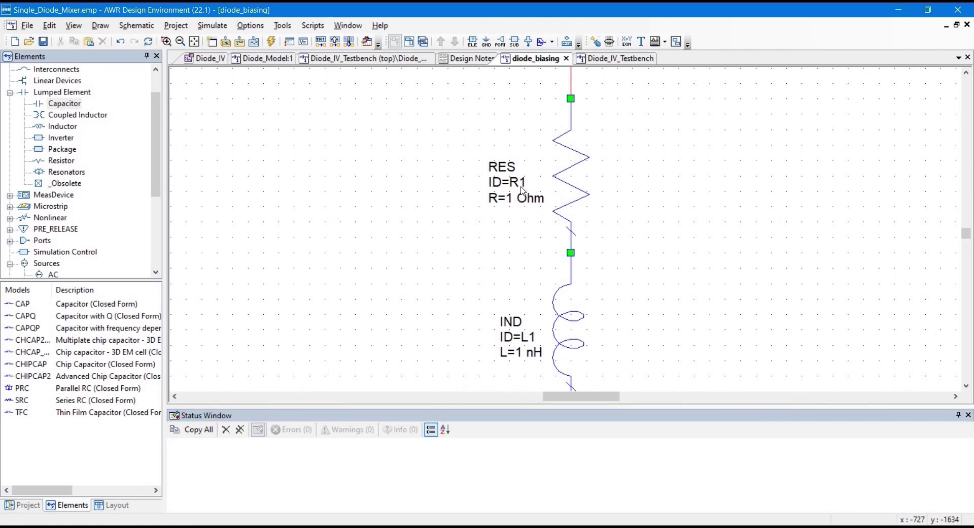
double_click(514, 199)
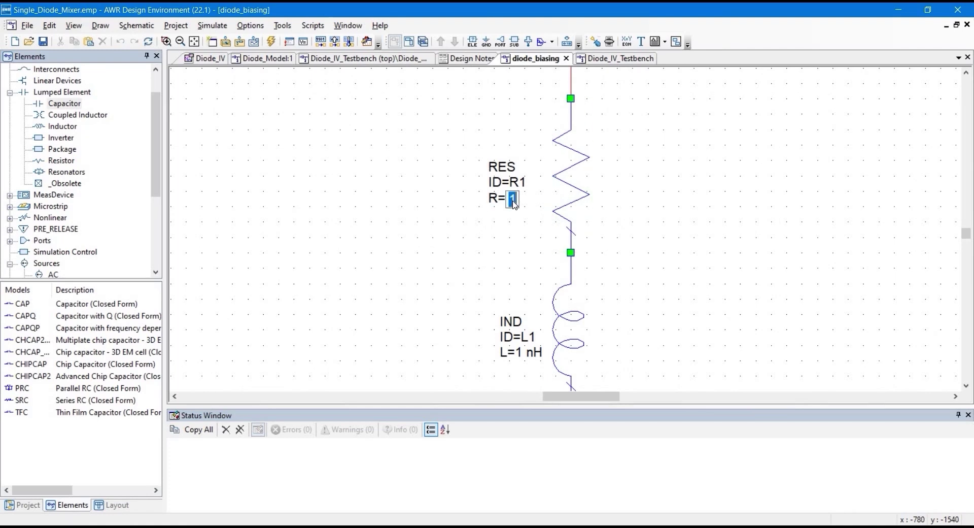
type("270")
left_click(623, 232)
scroll(623, 232, "down", 1)
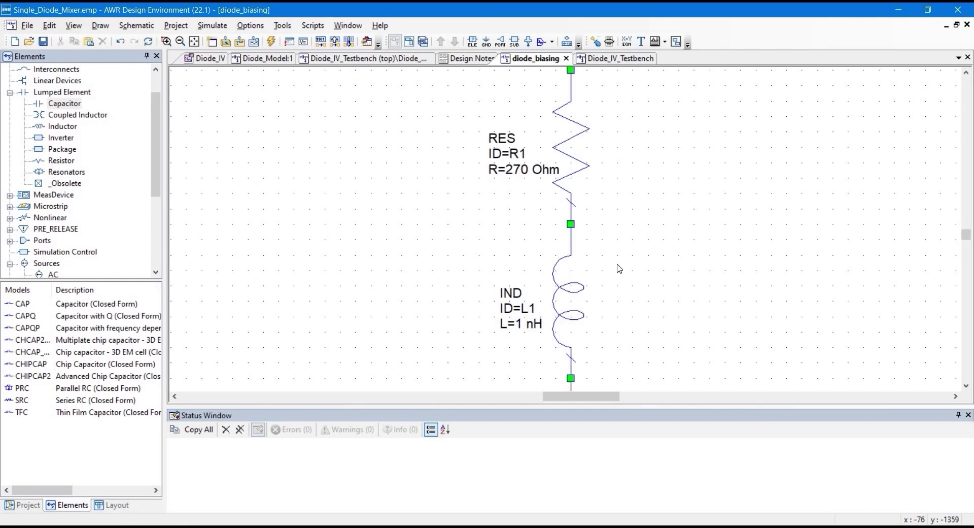
scroll(620, 265, "down", 2)
left_click(519, 267)
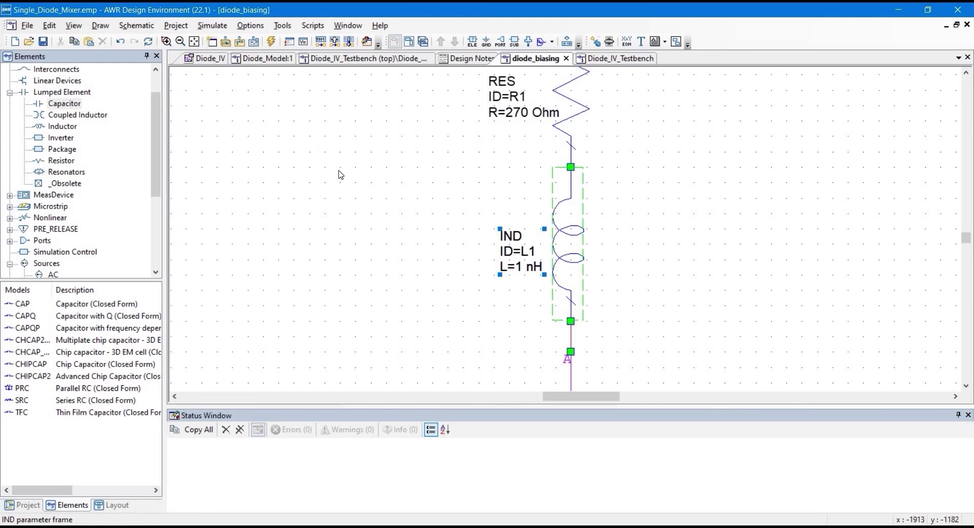
- Enter 68 as inductor L1's L value, making it 68 nH
scroll(341, 174, "down", 1)
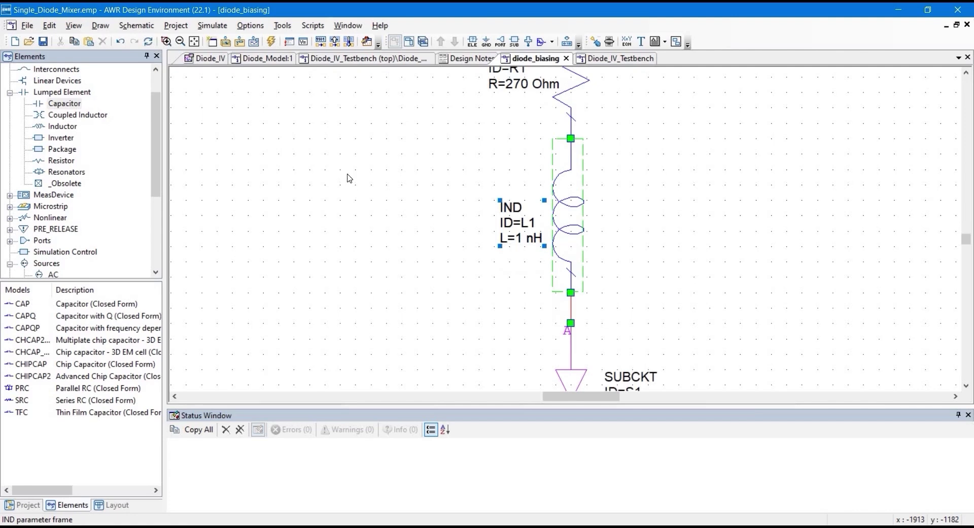
scroll(350, 180, "down", 1)
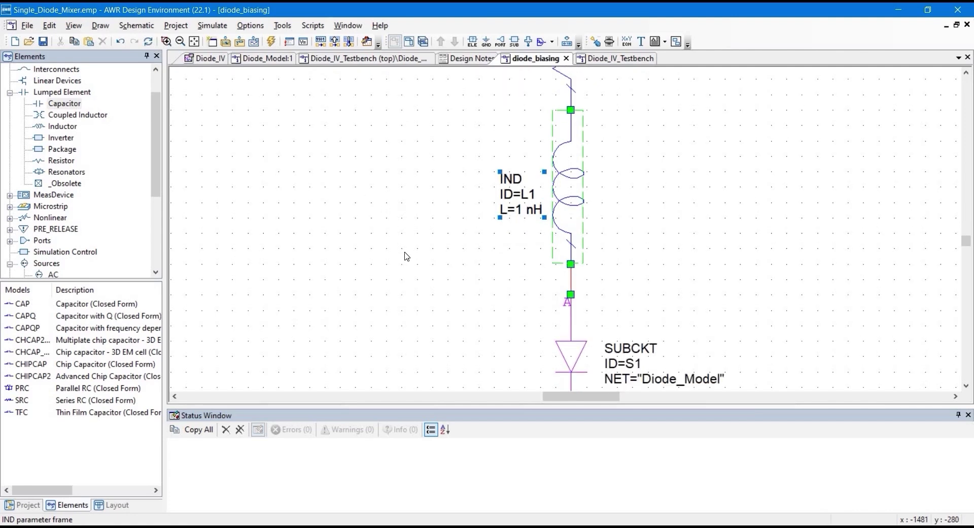
left_click(409, 270)
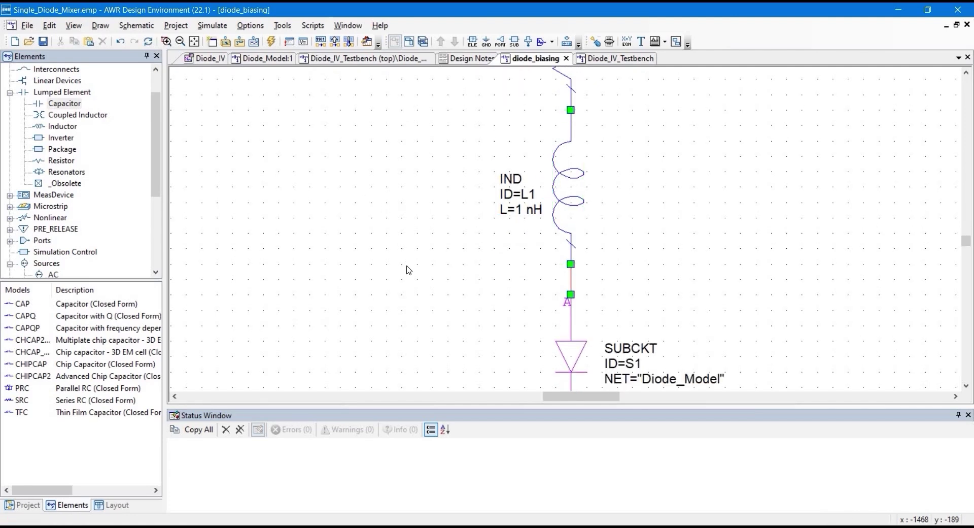
double_click(522, 210)
type("68")
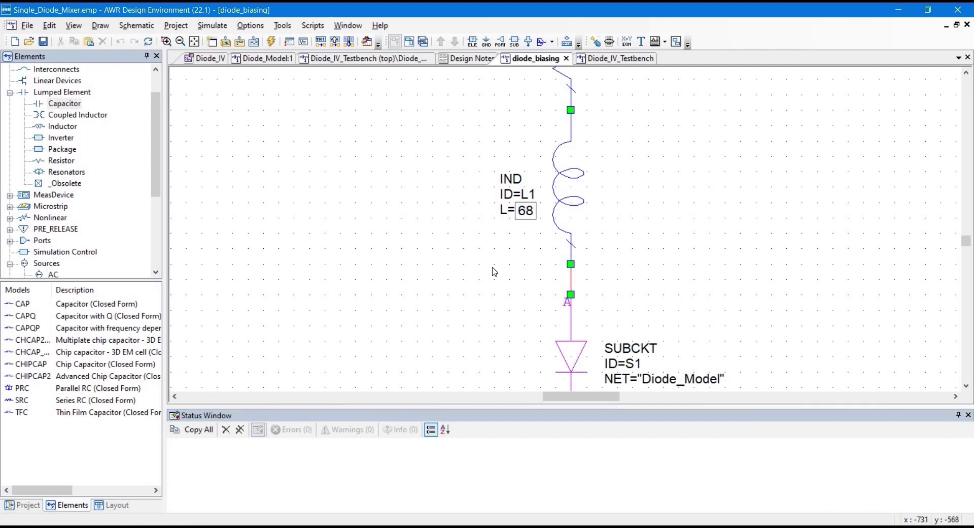
key("Return")
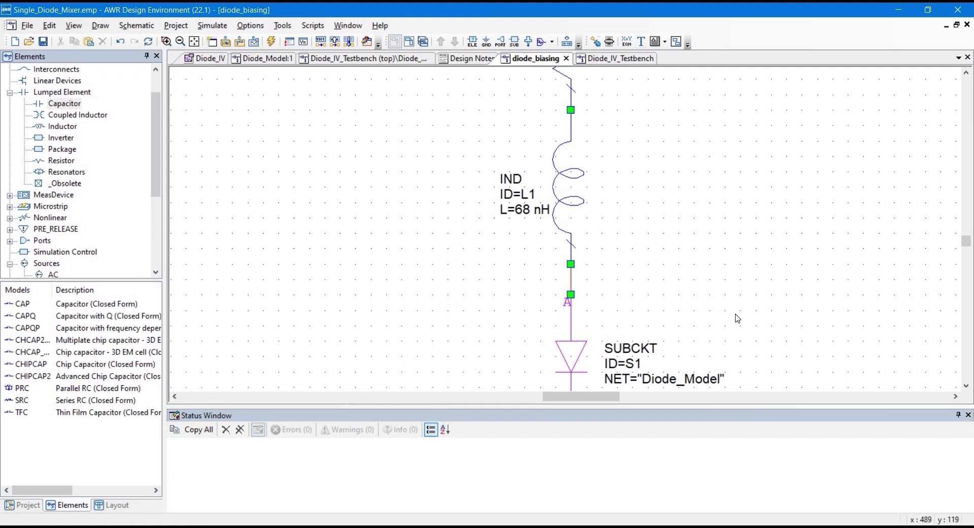
scroll(695, 298, "up", 15)
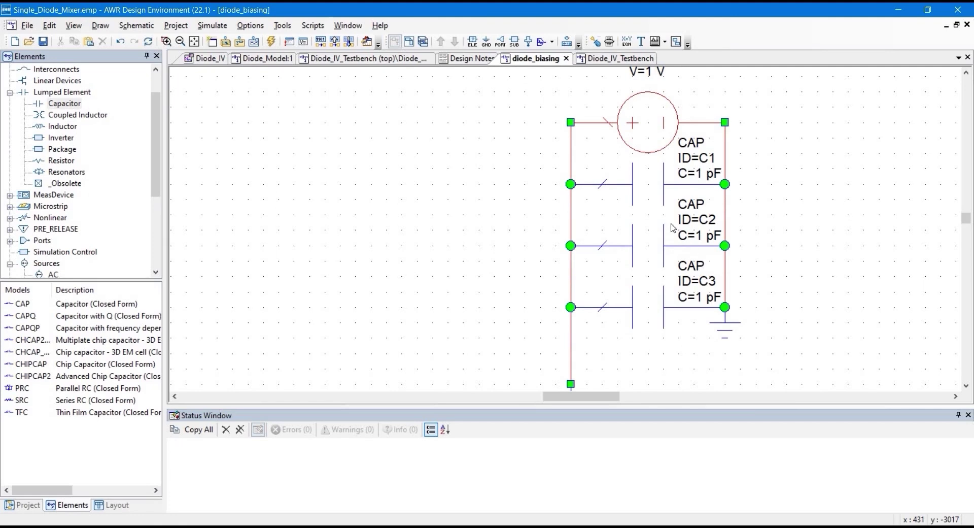
- Set capacitor C1's value to 1e6 pF
double_click(701, 174)
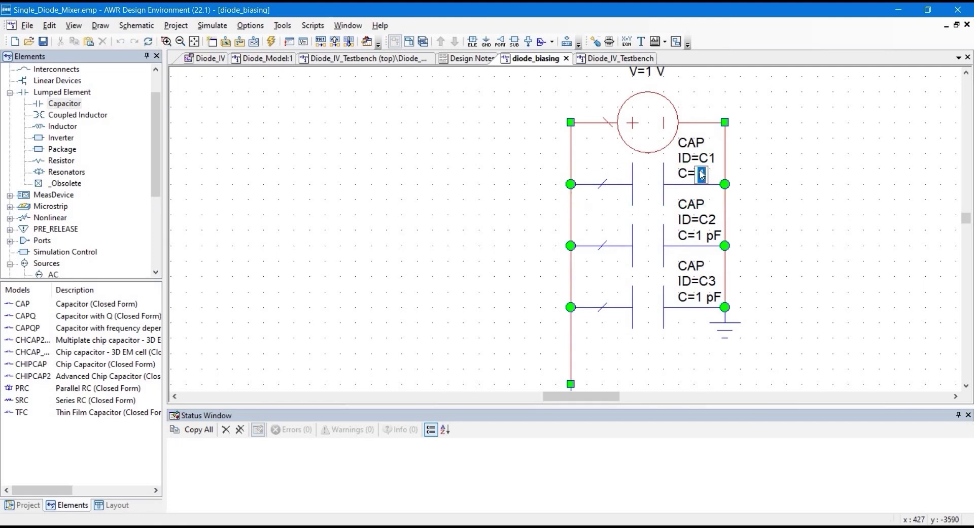
left_click(744, 192)
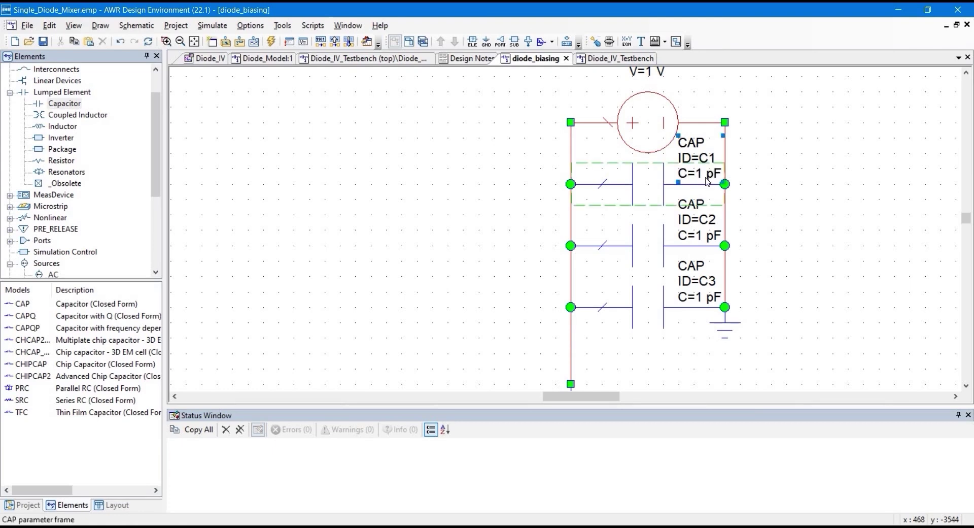
double_click(706, 178)
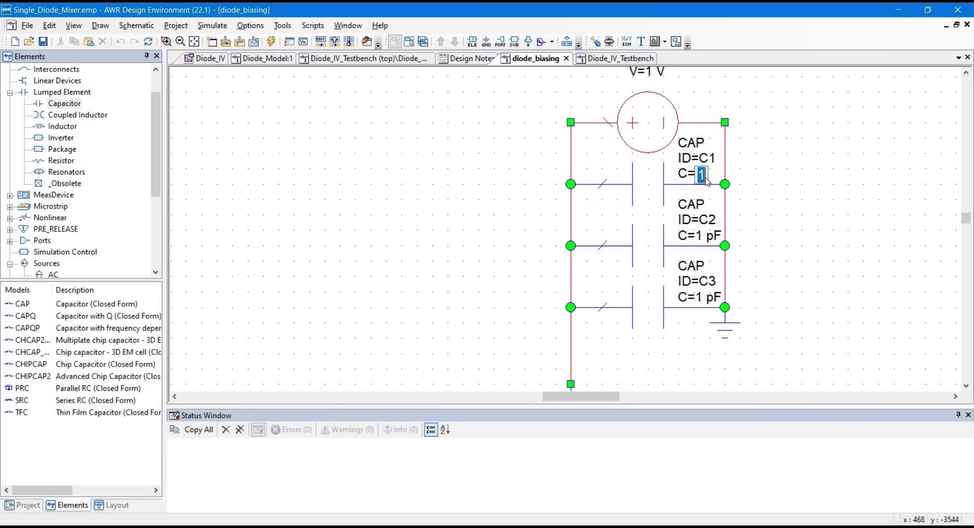
type("1e6")
key("Return")
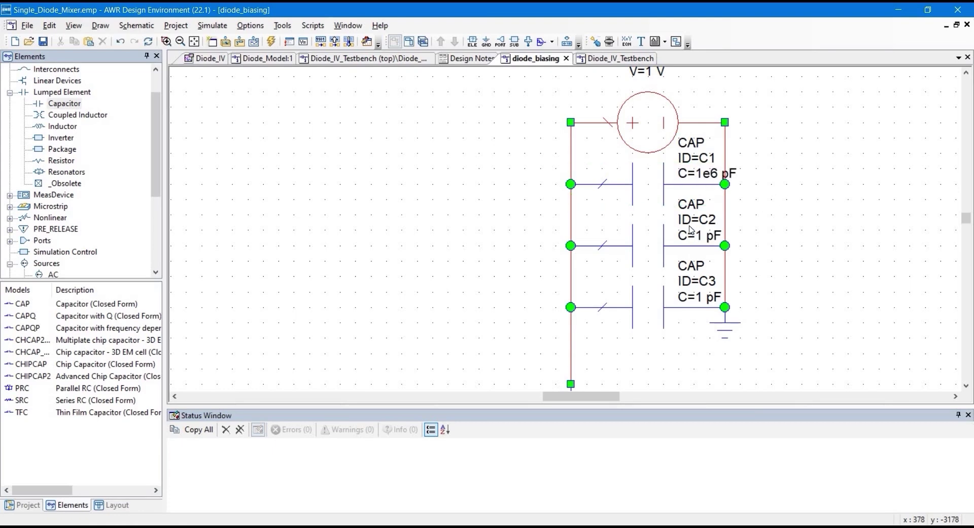
- Set capacitor C2 to 1200 pF and C3 to 100 pF
double_click(702, 238)
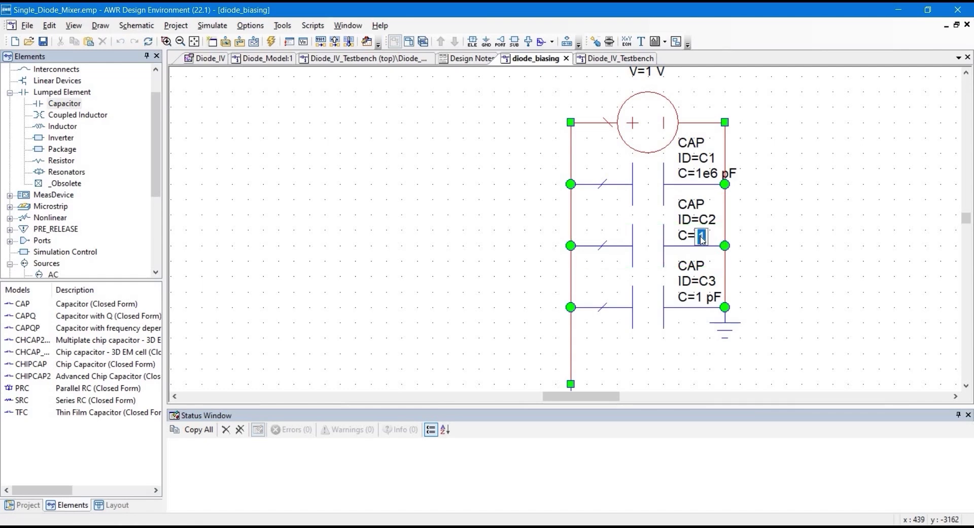
type("1200")
key("Return")
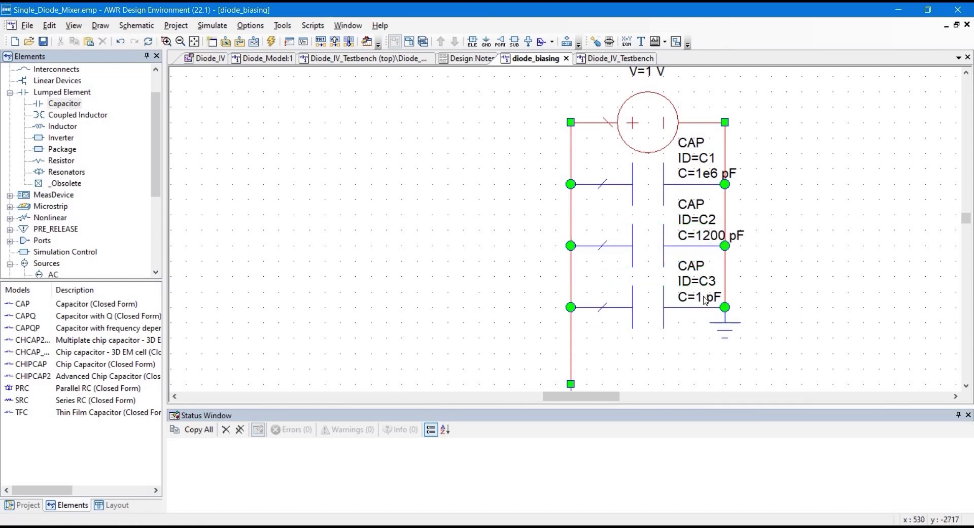
double_click(705, 299)
type("100")
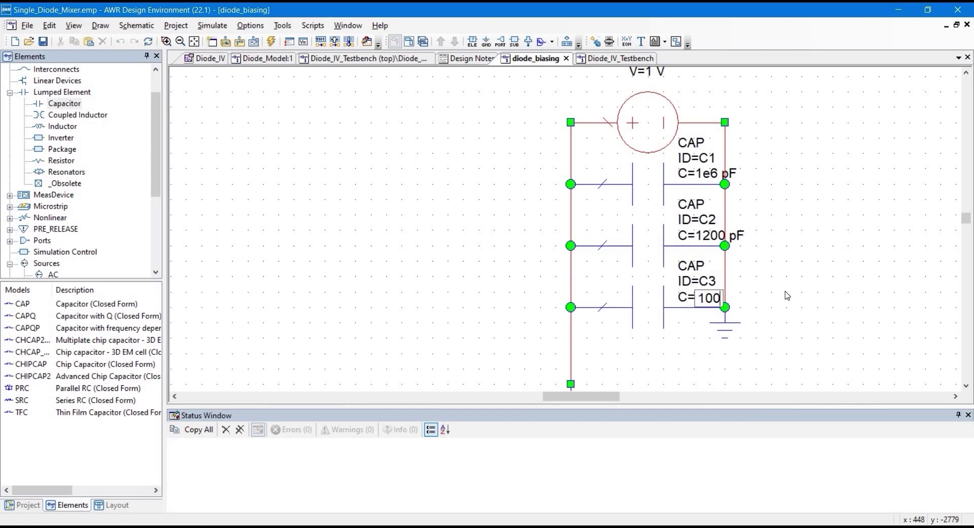
key("Return")
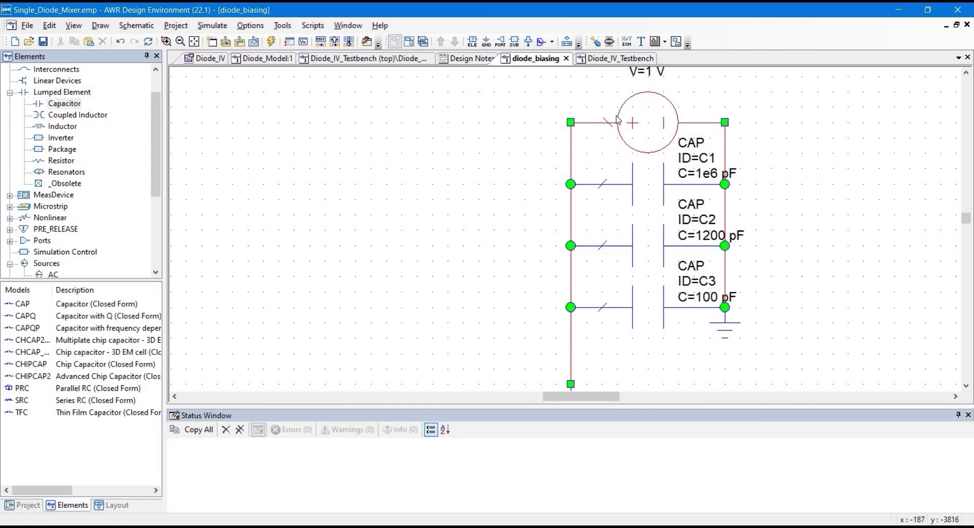
scroll(528, 186, "down", 2)
scroll(528, 186, "down", 5)
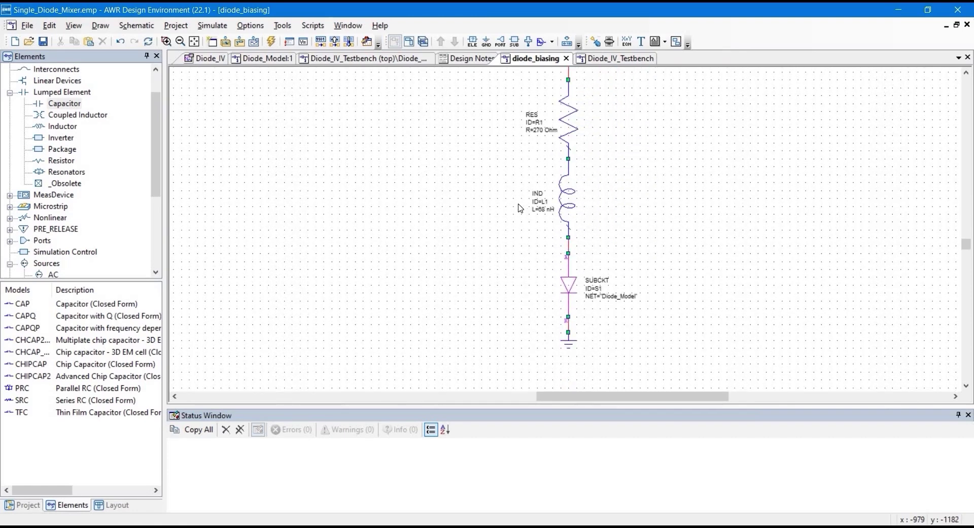
scroll(473, 263, "up", 2)
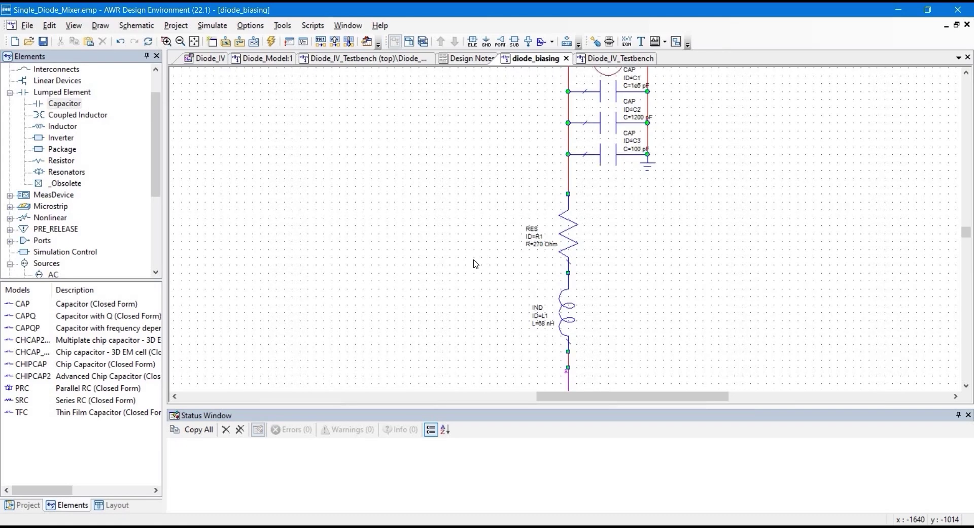
scroll(474, 263, "down", 1)
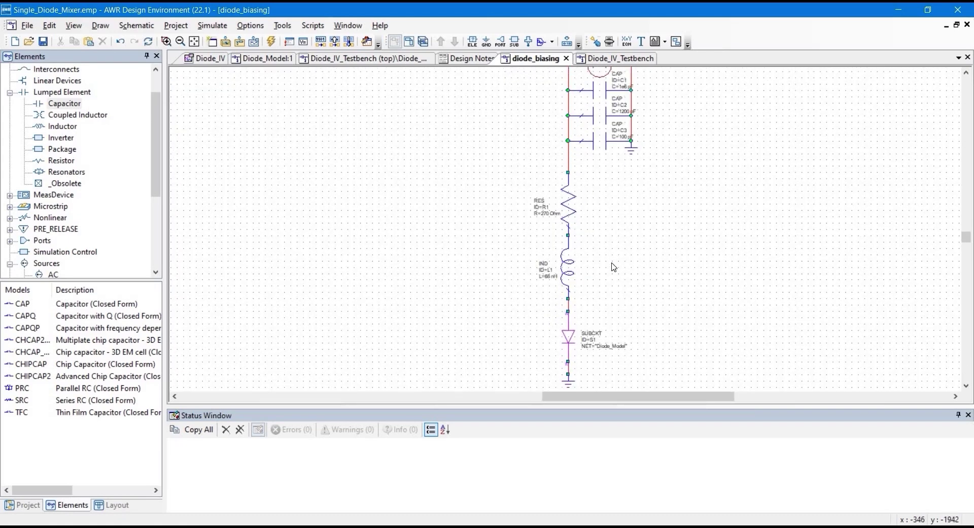
- Annotate diode_biasing with DCIA currents and DCVA_N node voltages, then run the DC analysis
left_click(21, 505)
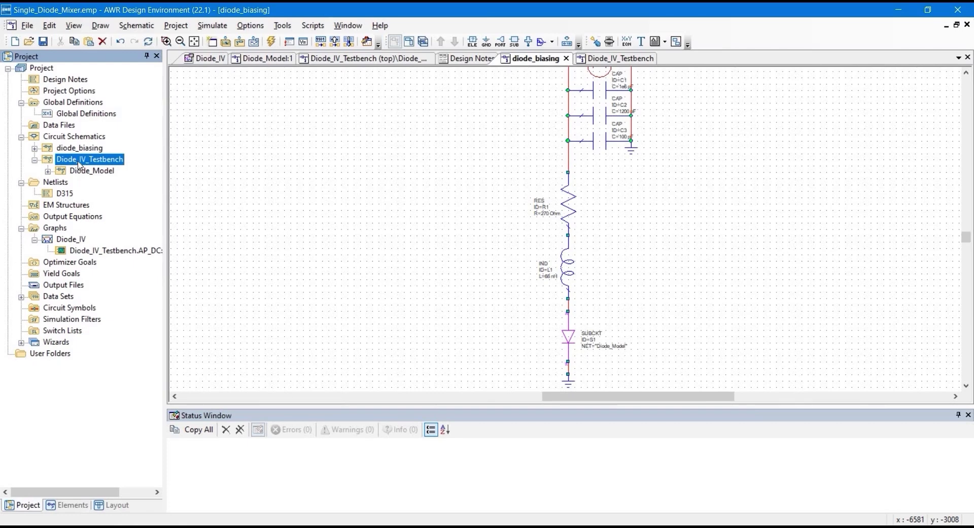
right_click(65, 147)
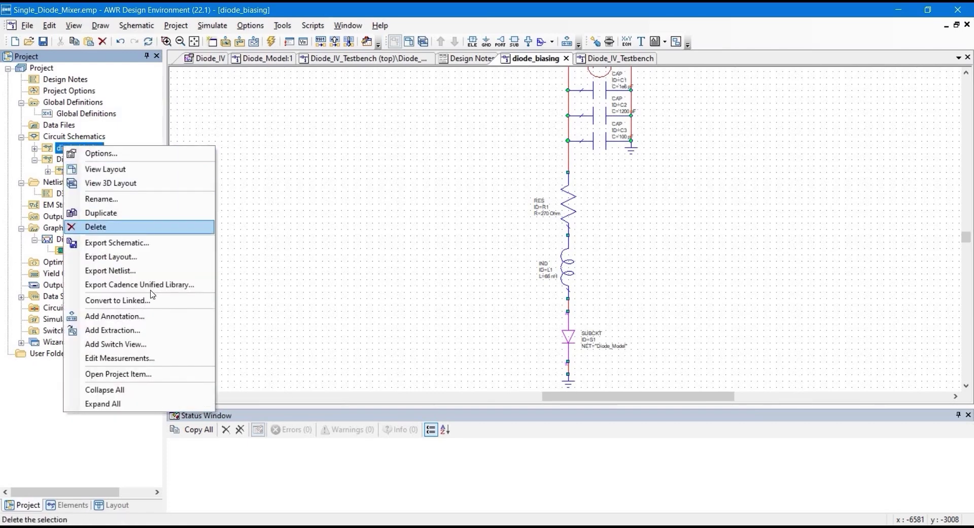
left_click(120, 316)
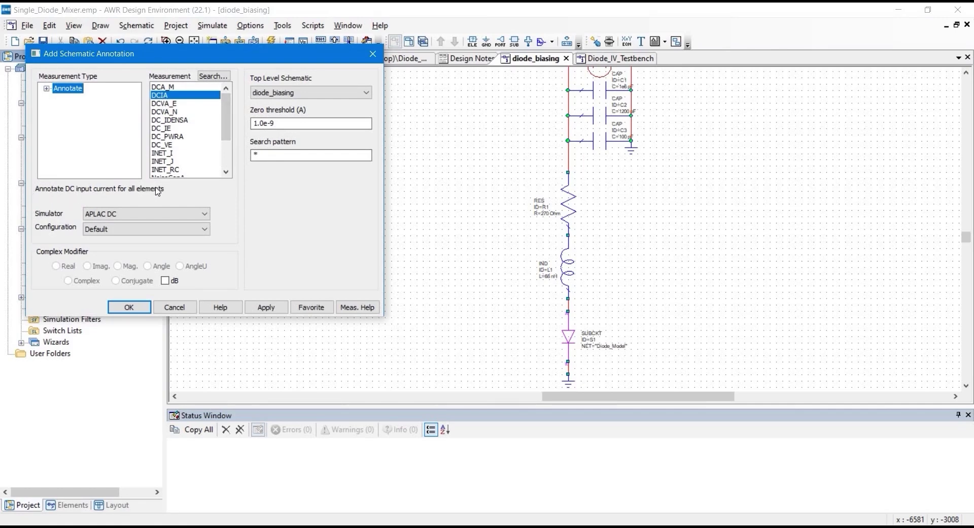
left_click(266, 307)
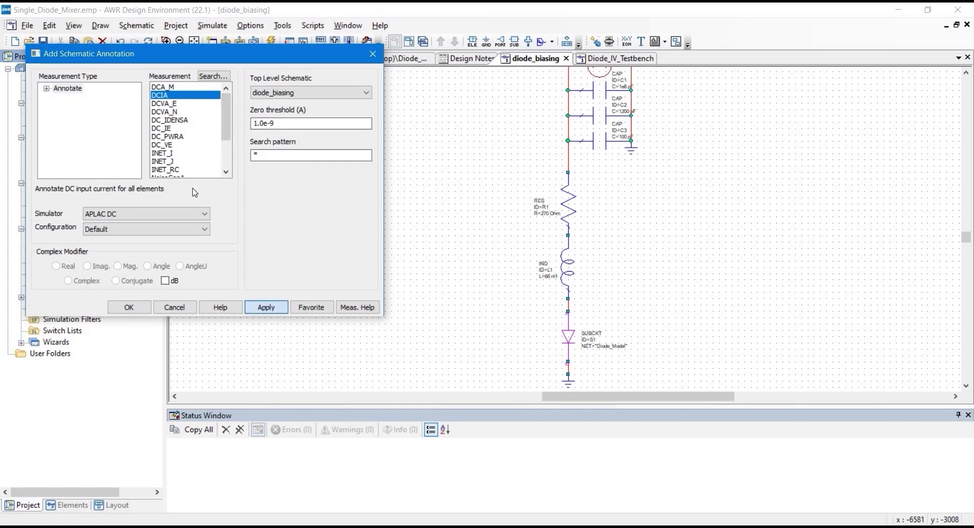
left_click(171, 112)
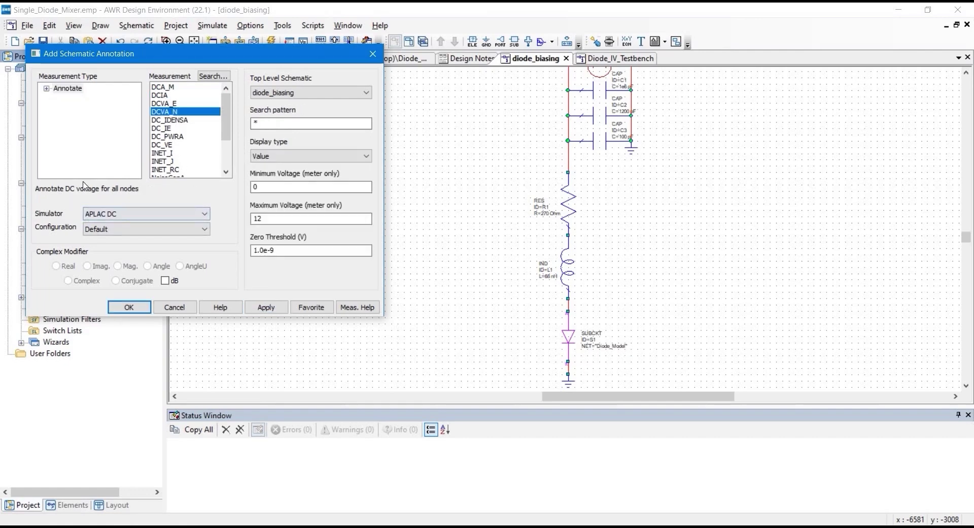
left_click(261, 308)
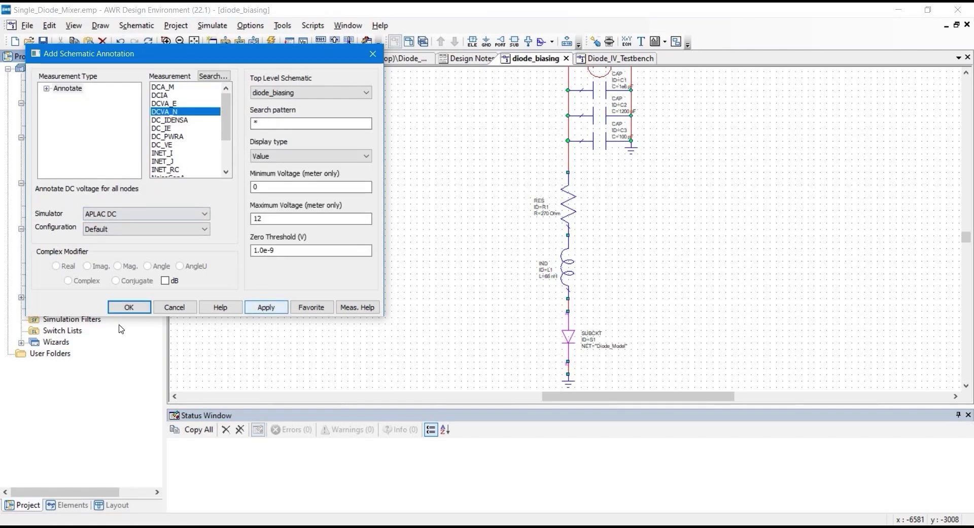
left_click(129, 307)
left_click(271, 41)
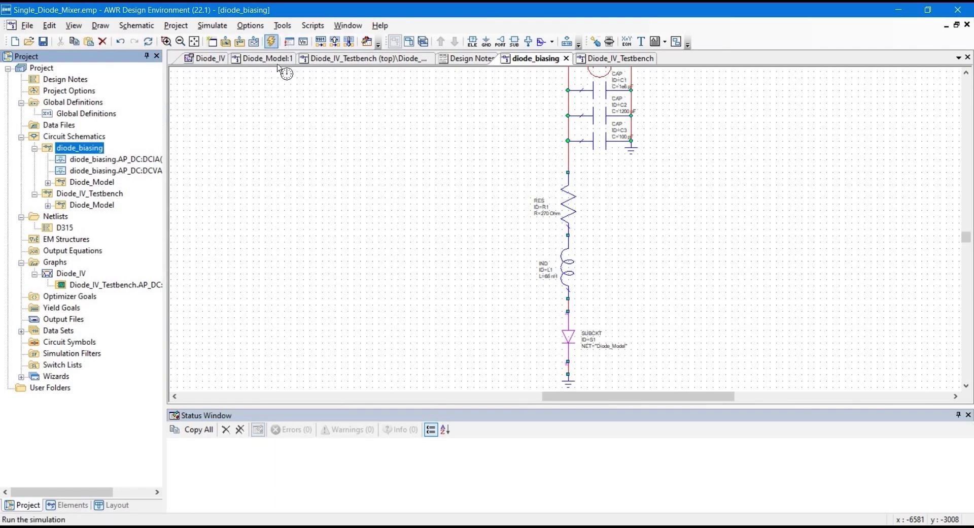
- Zoom around the schematic to inspect the DC annotations: 10.8 mA branch current, 0.381 V diode
scroll(472, 289, "up", 5)
scroll(472, 289, "up", 2)
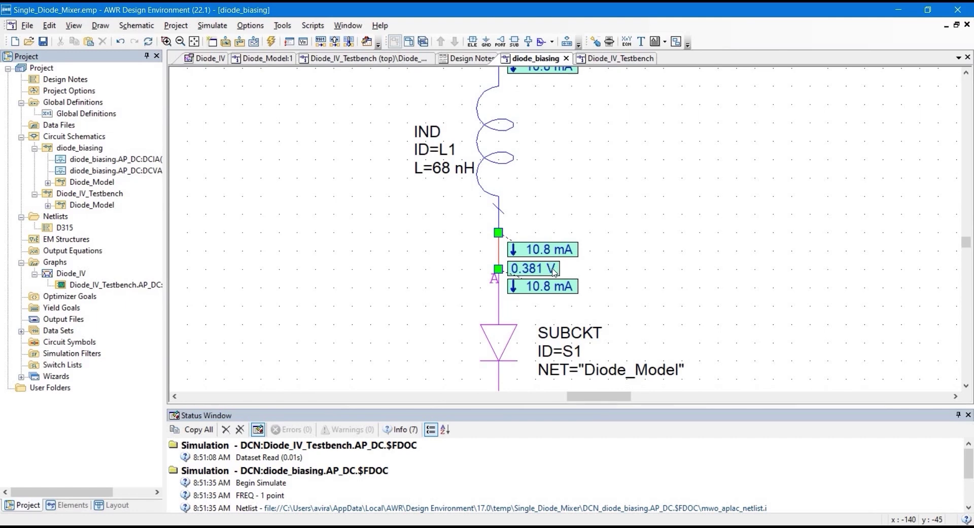
scroll(533, 212, "down", 2)
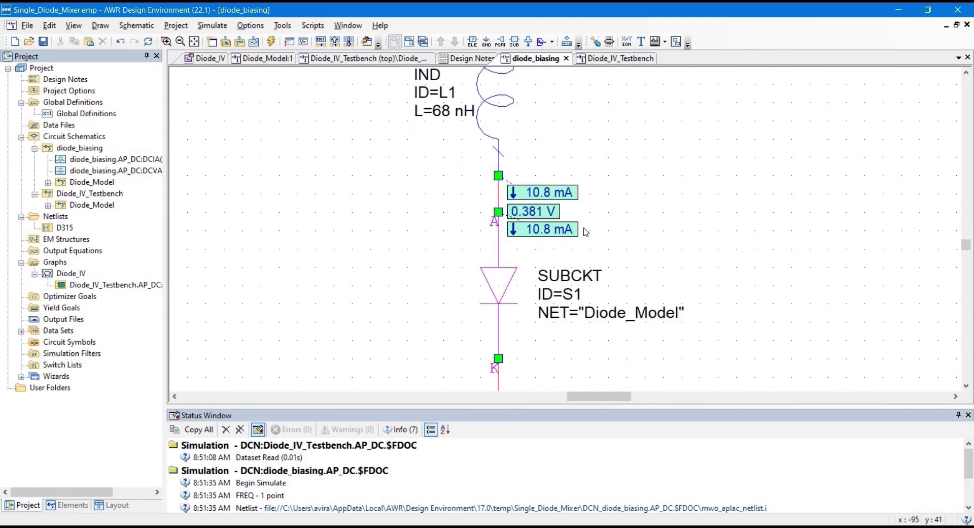
scroll(607, 251, "up", 15)
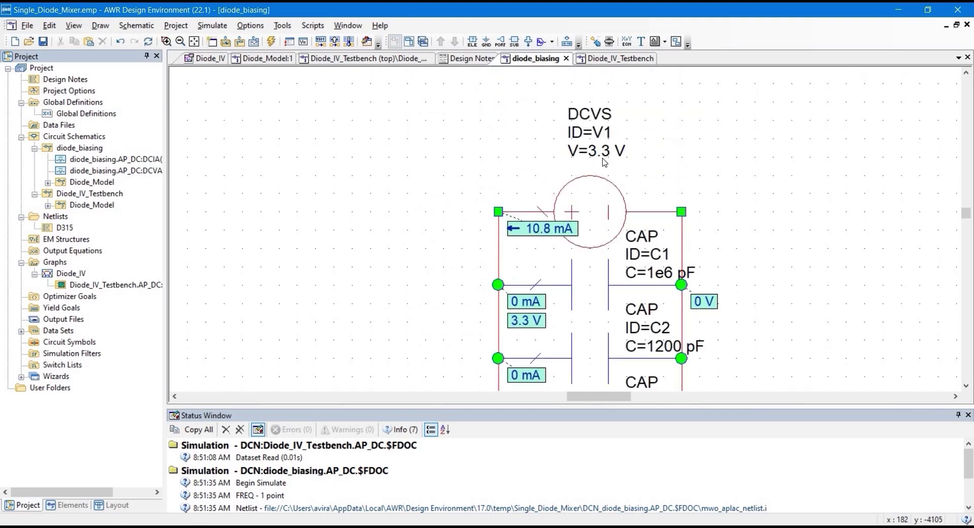
scroll(617, 166, "down", 3)
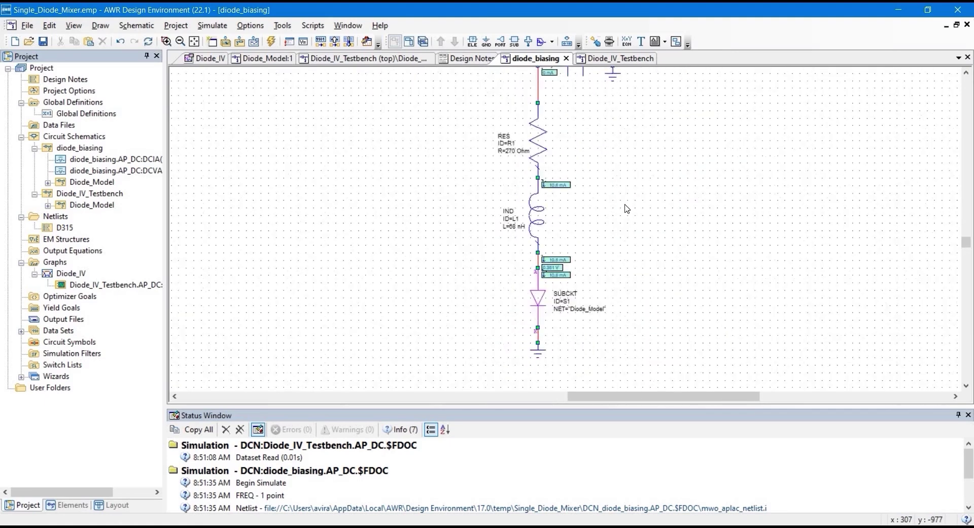
scroll(626, 208, "up", 2)
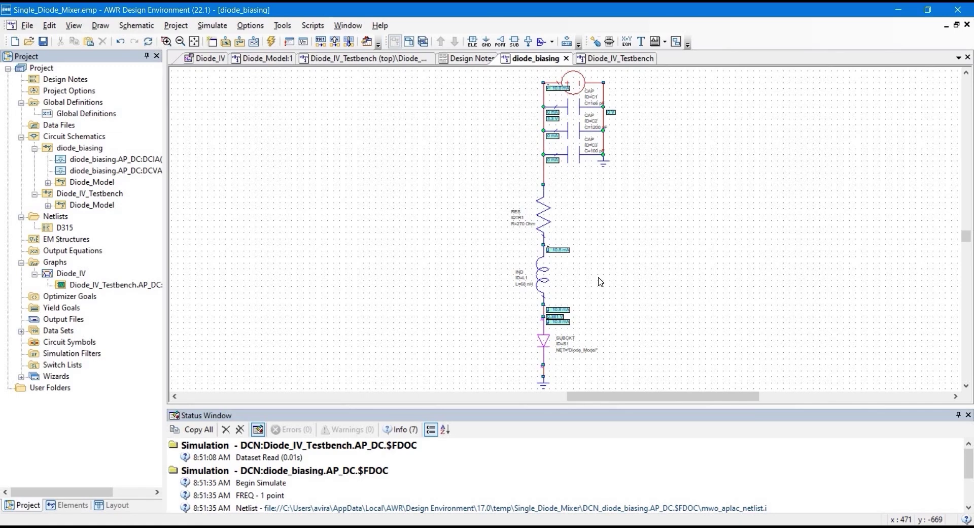
scroll(548, 289, "down", 1)
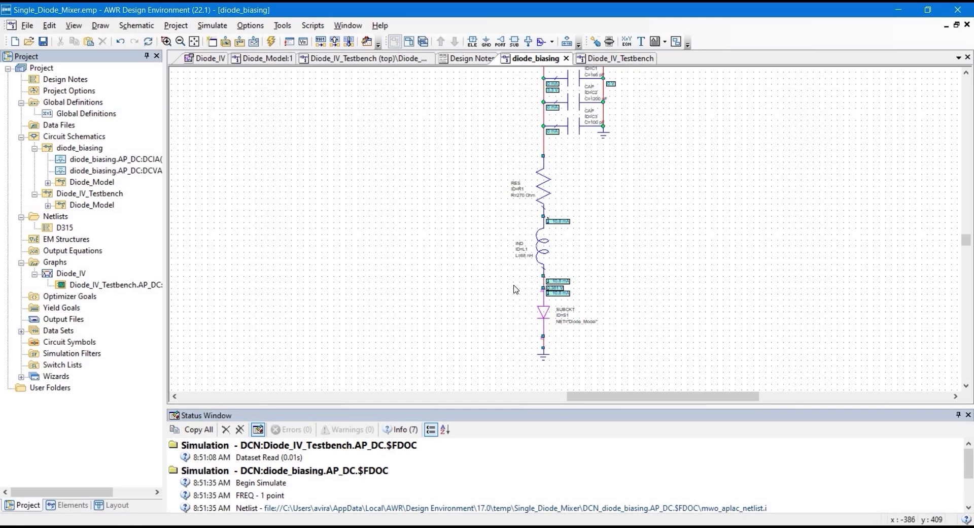
left_click(546, 237)
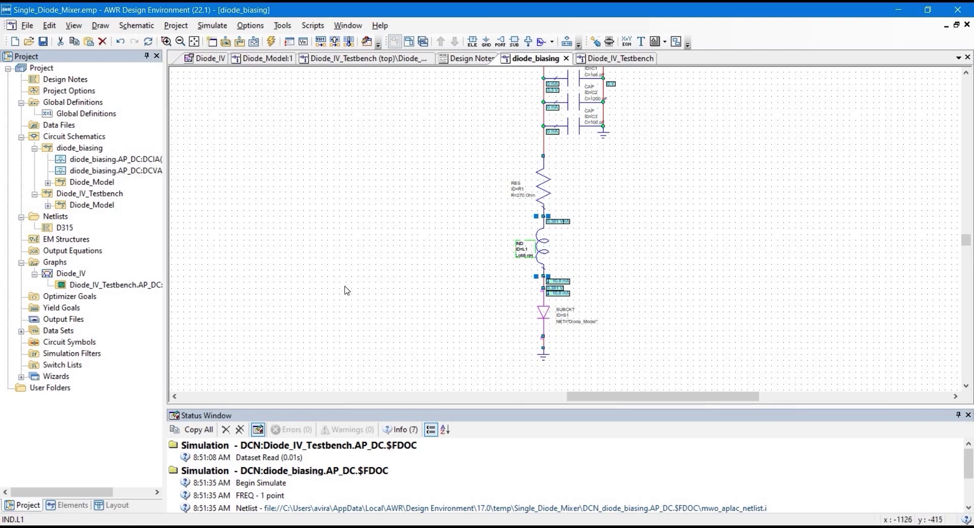
- Place capacitors C4 and C5 either side and wire both to the inductor–diode node
left_click(59, 508)
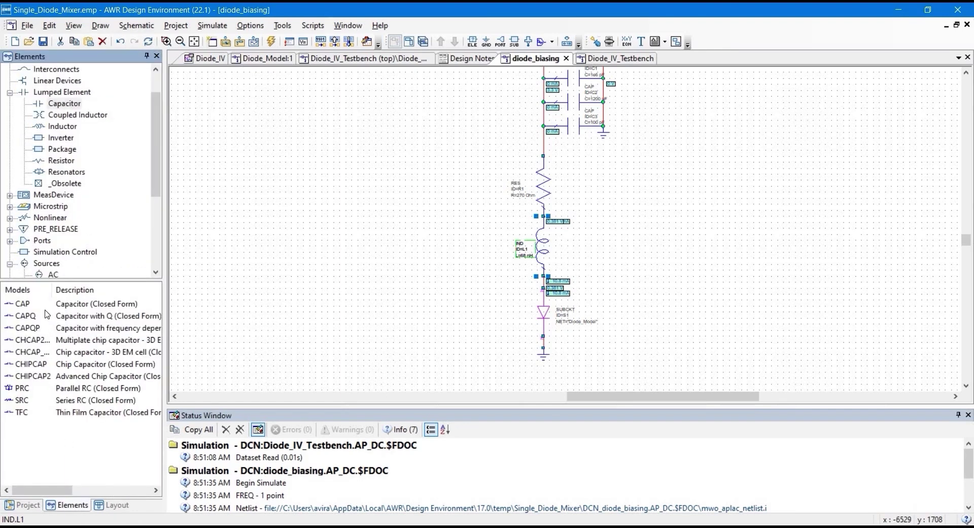
left_click_drag(21, 303, 437, 229)
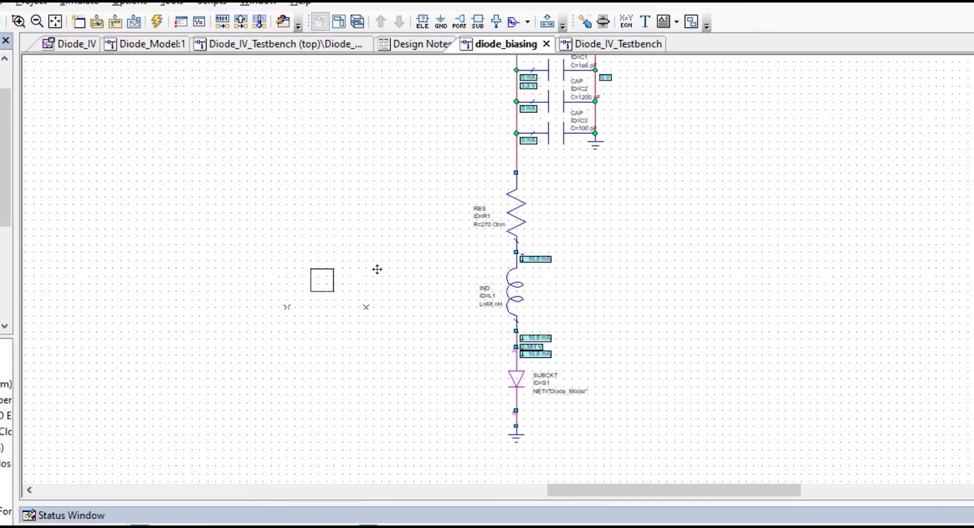
left_click(404, 337)
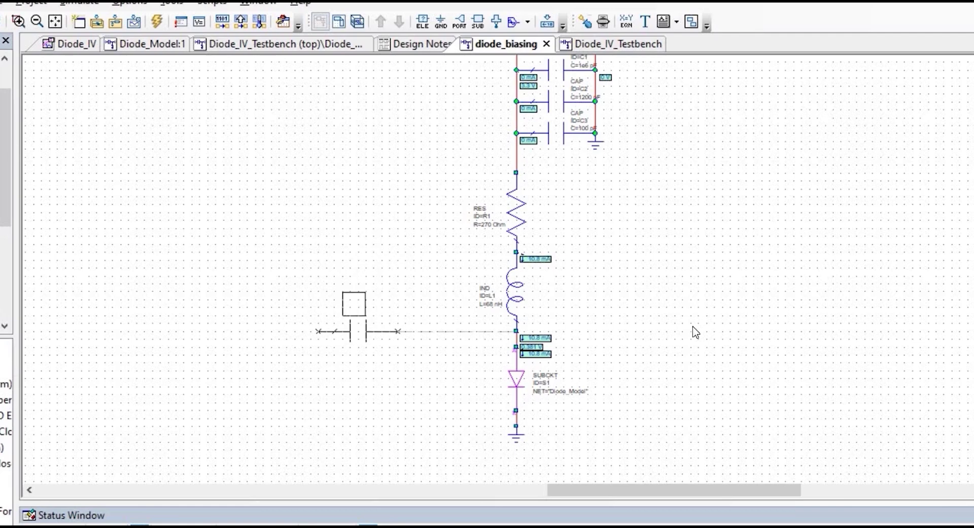
key("ctrl+c")
key("ctrl+v")
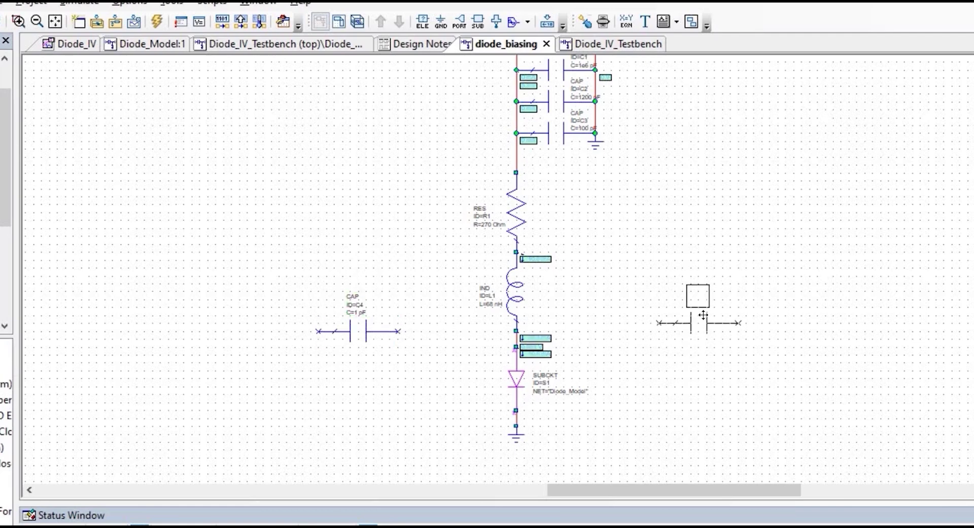
left_click(700, 294)
left_click(516, 331)
left_click(398, 331)
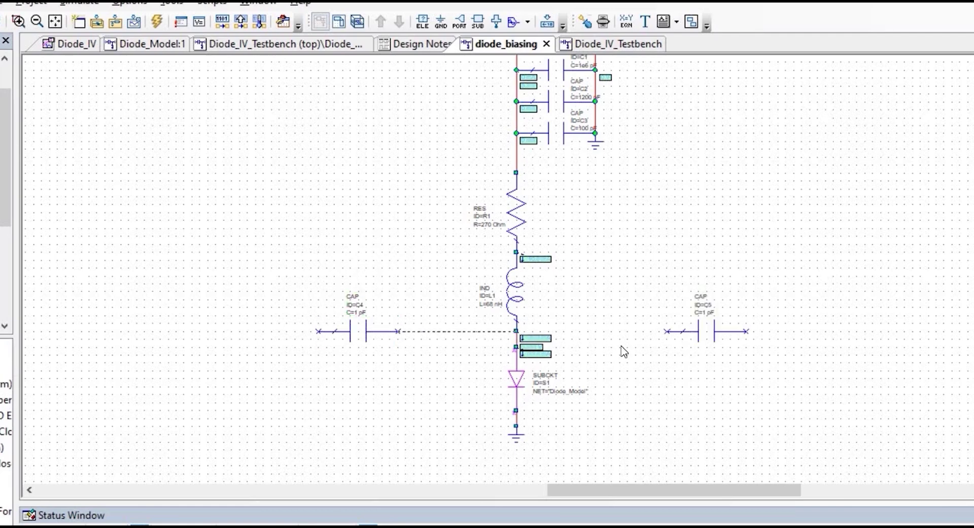
left_click(666, 331)
left_click(516, 331)
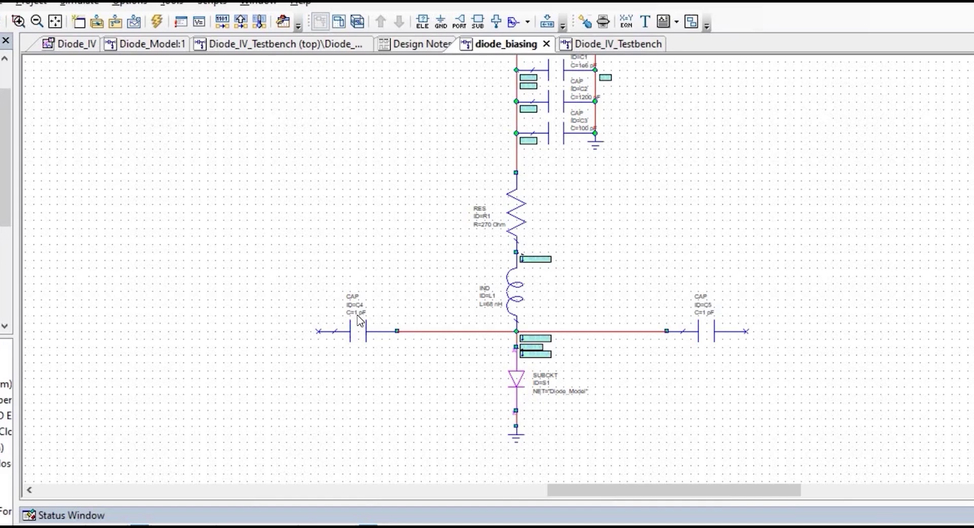
- Set both C4 and C5 capacitances to 100 pF
scroll(359, 320, "up", 3)
left_click(361, 310)
left_click(363, 311)
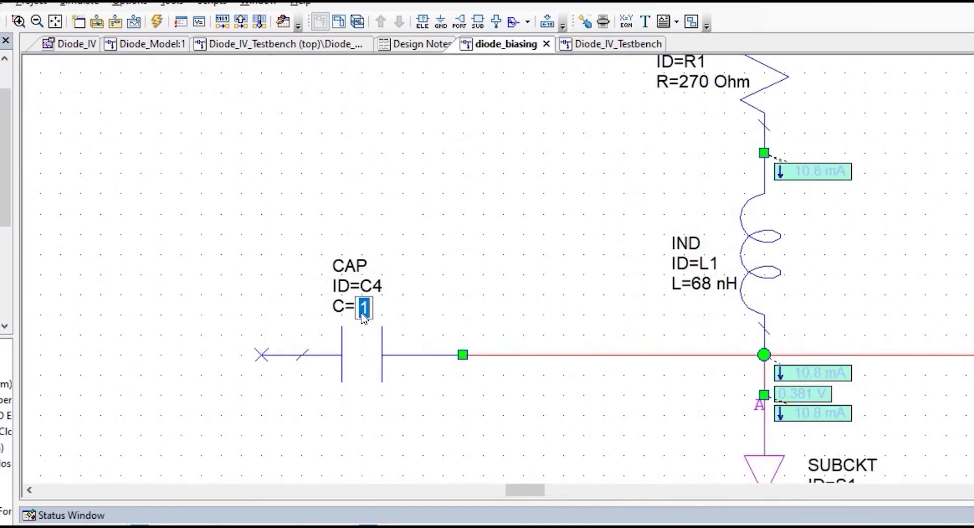
type("100")
key("Return")
scroll(364, 314, "down", 3)
left_click(739, 270)
left_click(740, 270)
type("100")
key("Return")
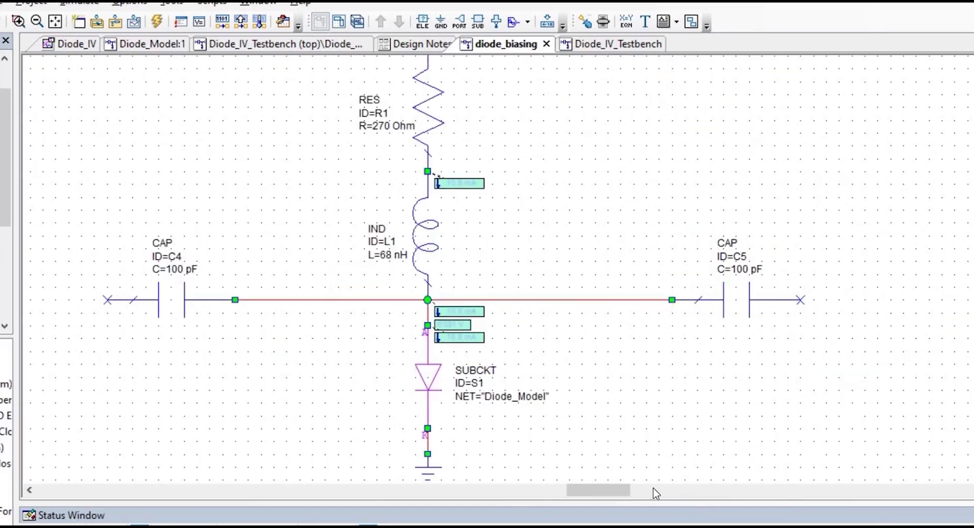
scroll(547, 267, "down", 2)
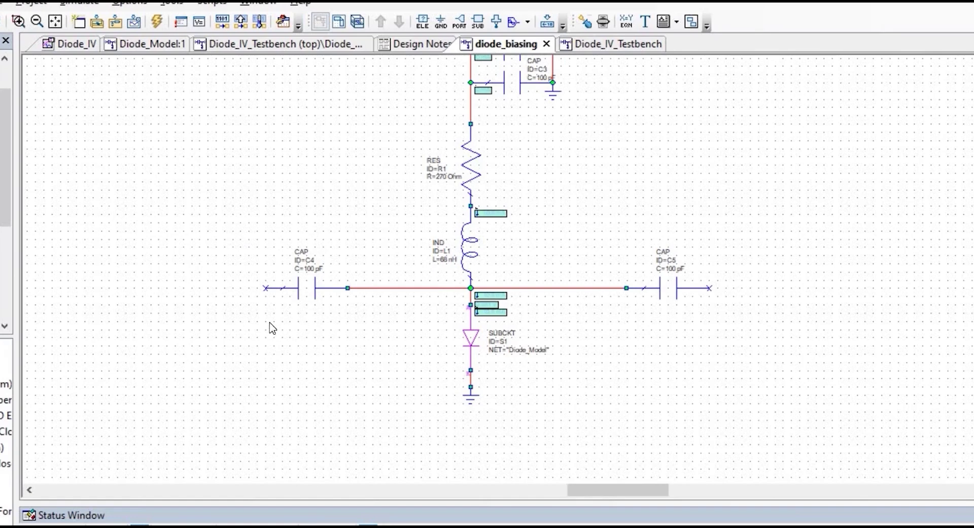
key("ctrl+p")
- Place port P=1 at C4's left end and port P=2 at C5's right end
left_click(265, 287)
scroll(260, 296, "up", 3)
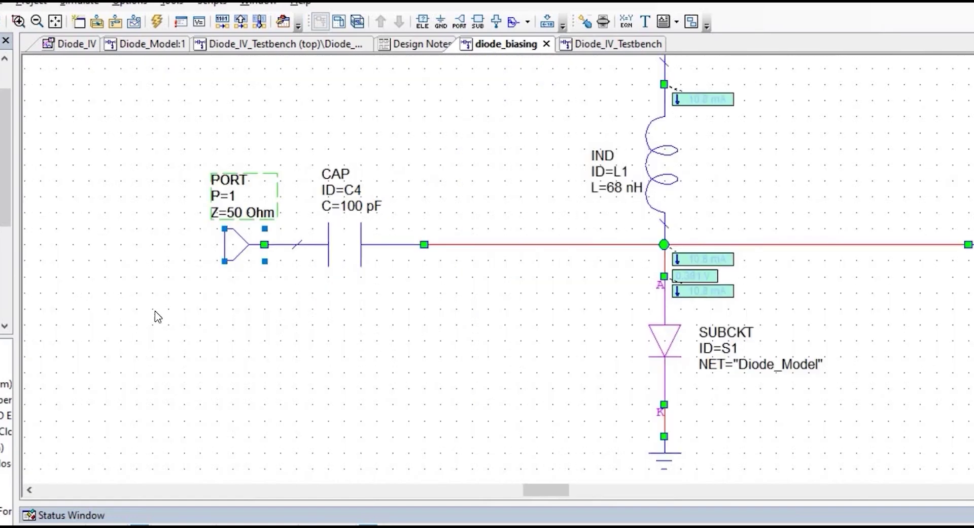
scroll(157, 317, "down", 5)
key("ctrl+p")
scroll(156, 399, "down", 5)
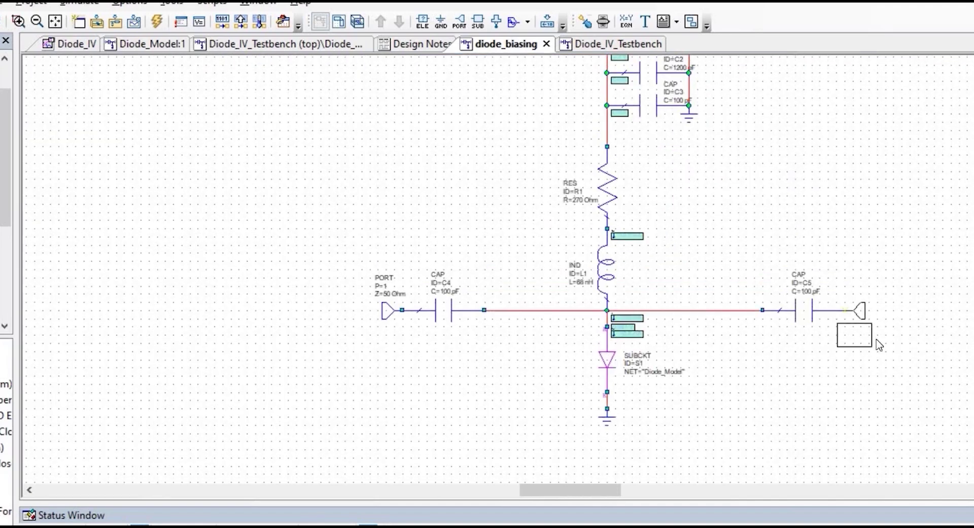
left_click(879, 344)
scroll(800, 416, "down", 1)
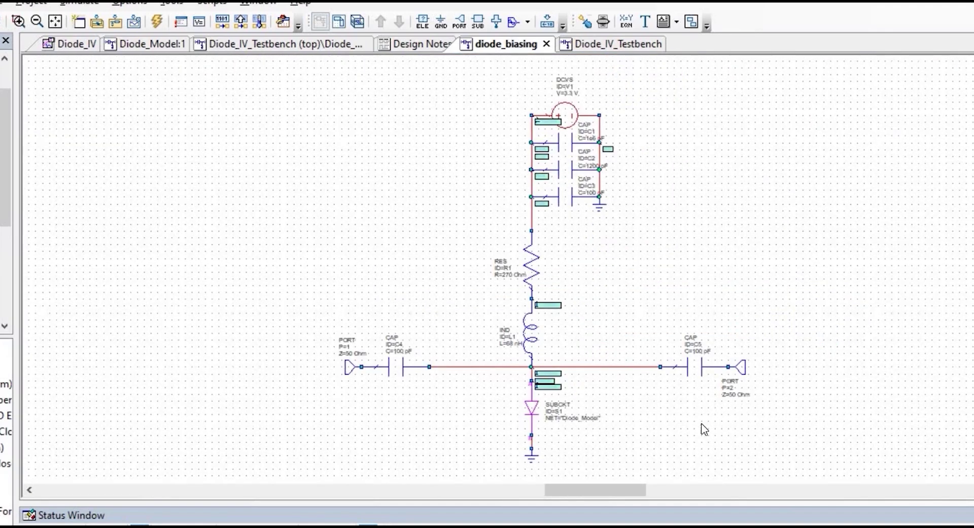
- Name port P=1's pin IN and shift port P=2 slightly right
left_click(355, 367)
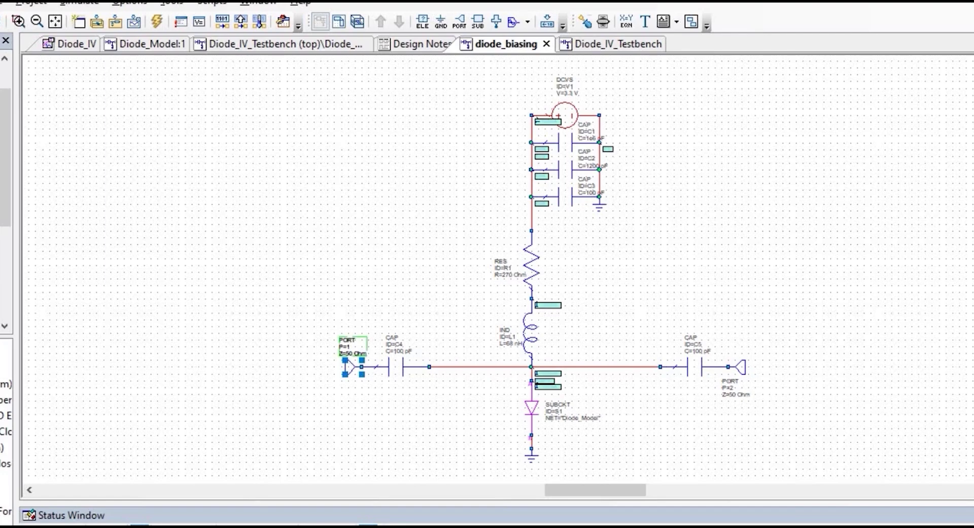
double_click(355, 367)
left_click(336, 161)
key("Return")
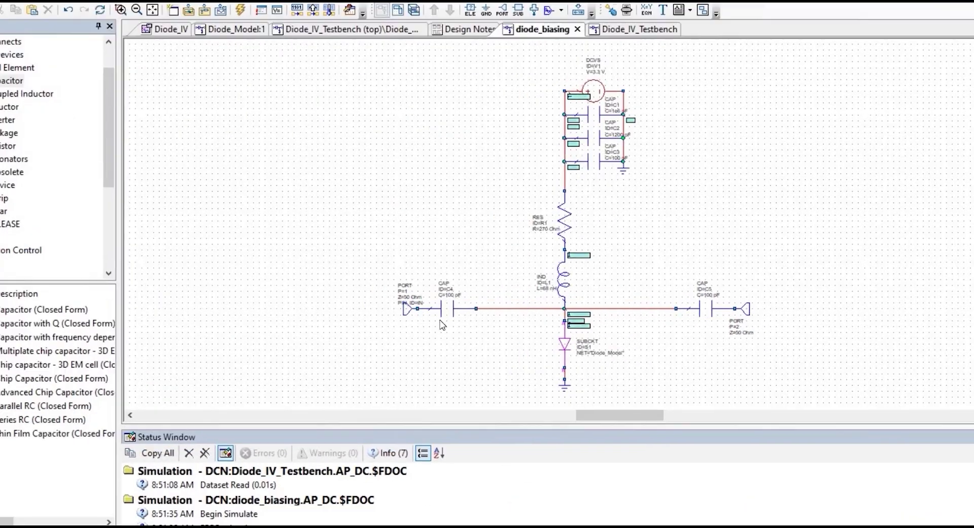
left_click(746, 308)
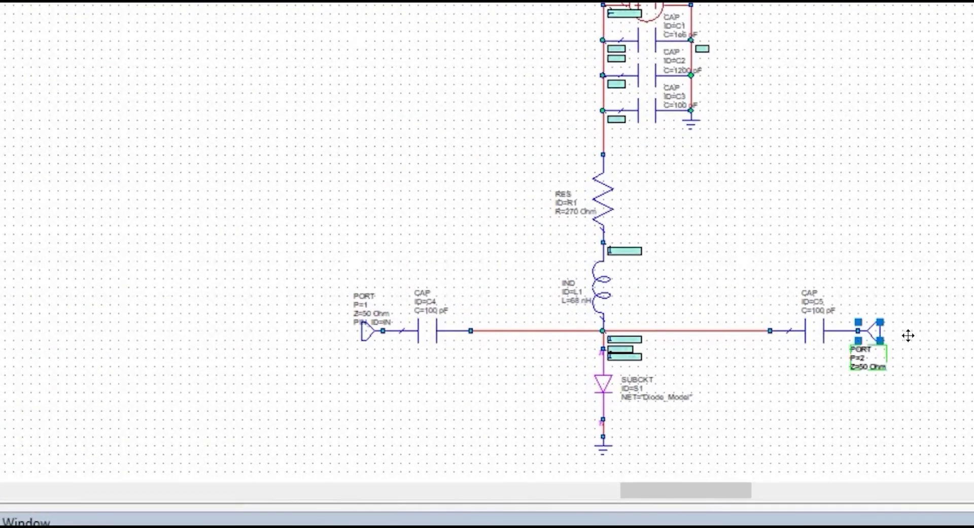
left_click_drag(908, 336, 933, 335)
- Give port P=2 the PIN_ID OUT and save the project
double_click(916, 327)
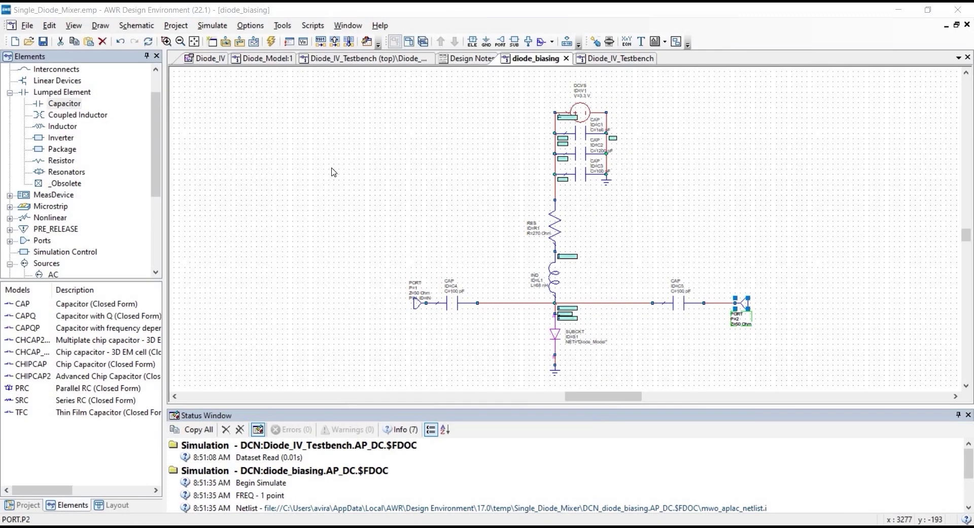
left_click(171, 143)
type("OU")
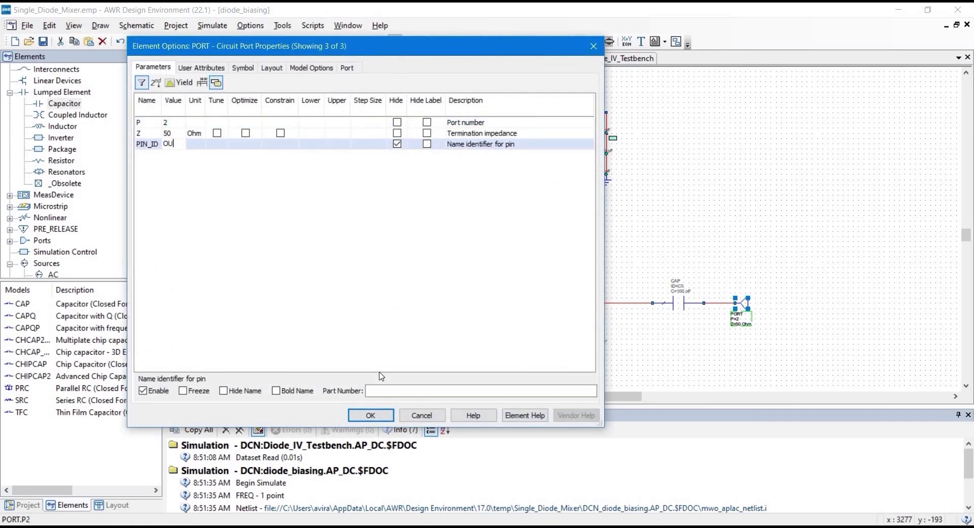
type("T")
left_click(384, 415)
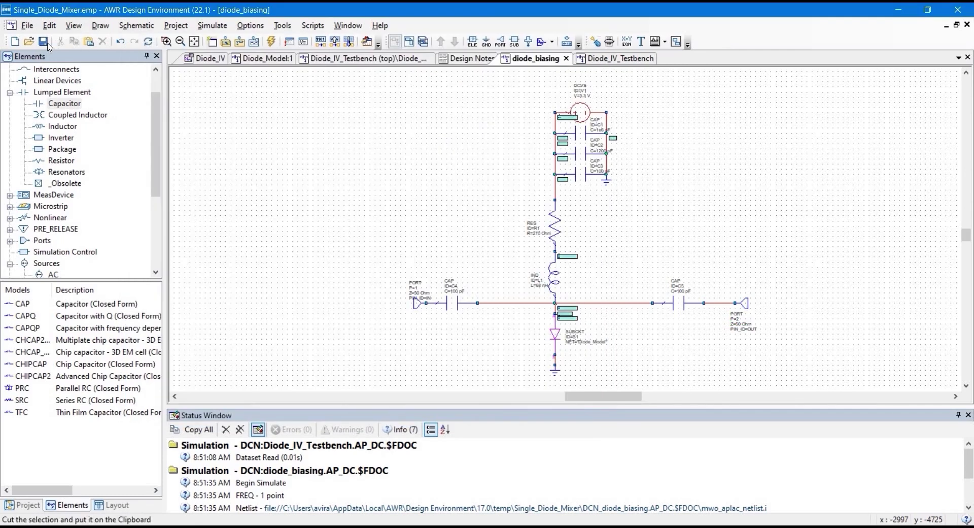
left_click(44, 43)
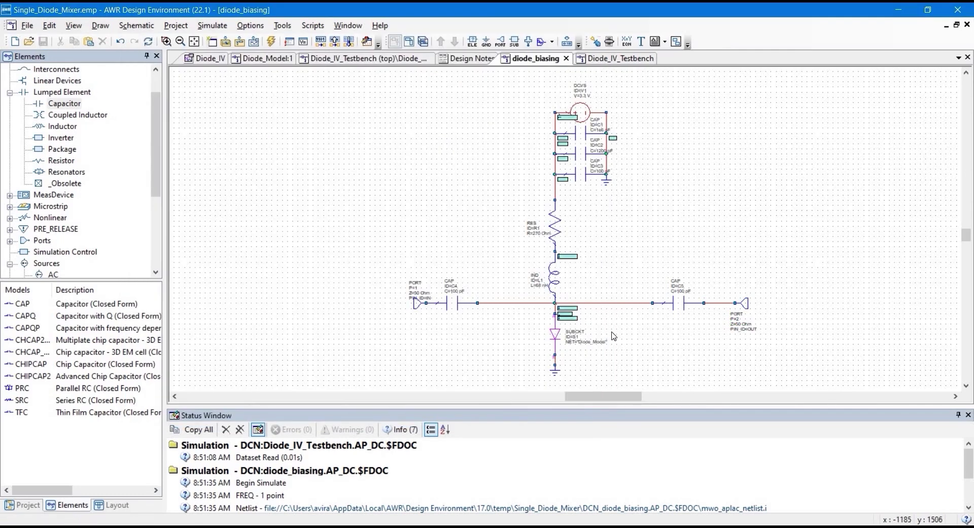